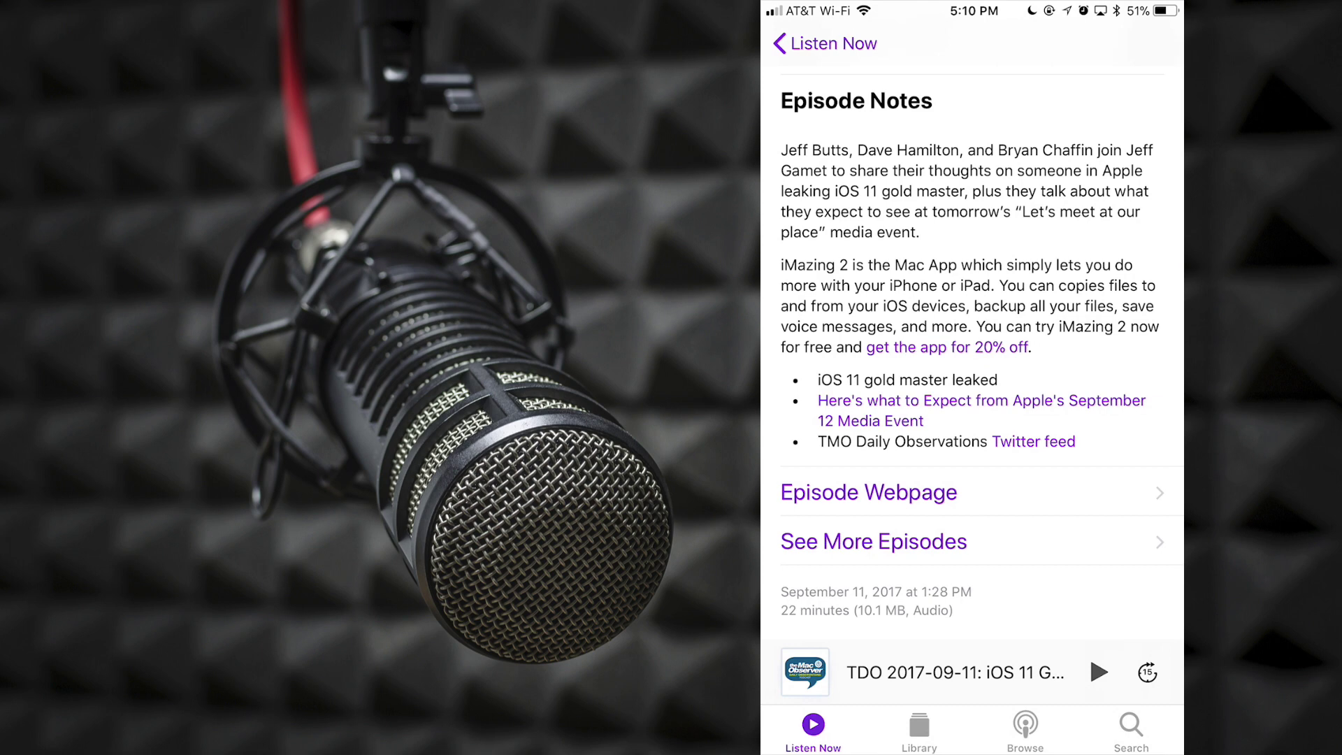
View the episode's webpage in Safari, then close it to return to the episode notes.
{"action": "left_click", "coordinate": [869, 492]}
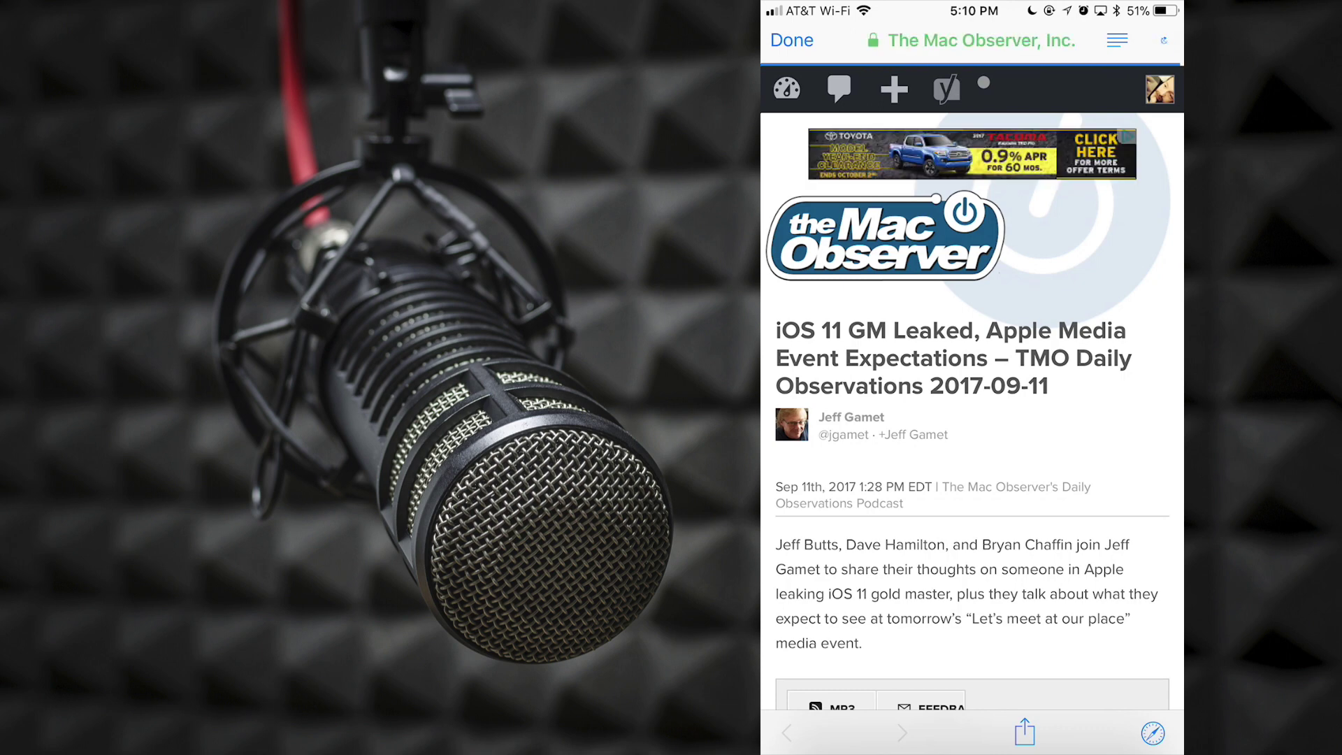
{"action": "left_click", "coordinate": [793, 40]}
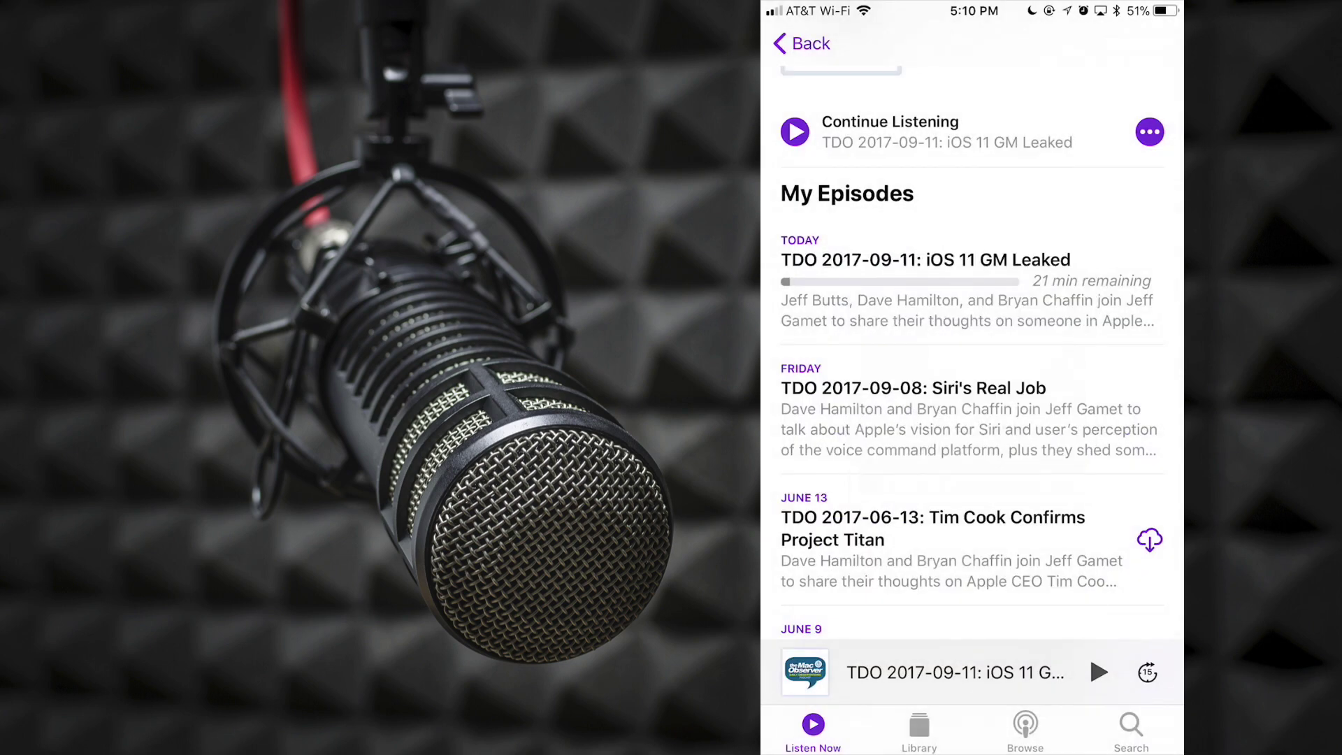
Open the iOS 11 GM Leaked episode, expand its player, then return to Listen Now.
{"action": "left_click", "coordinate": [925, 260]}
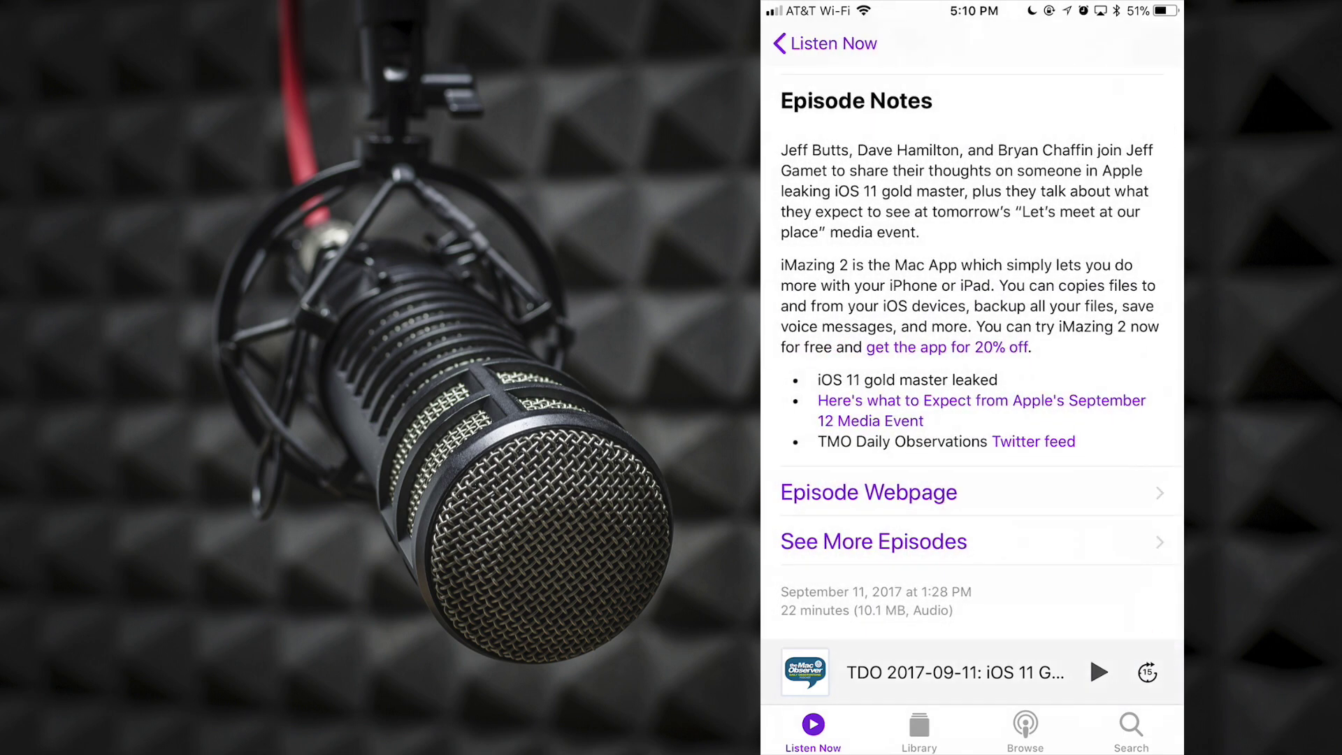
{"action": "left_click", "coordinate": [955, 673]}
{"action": "scroll", "coordinate": [972, 419], "scroll_direction": "down", "scroll_amount": 5}
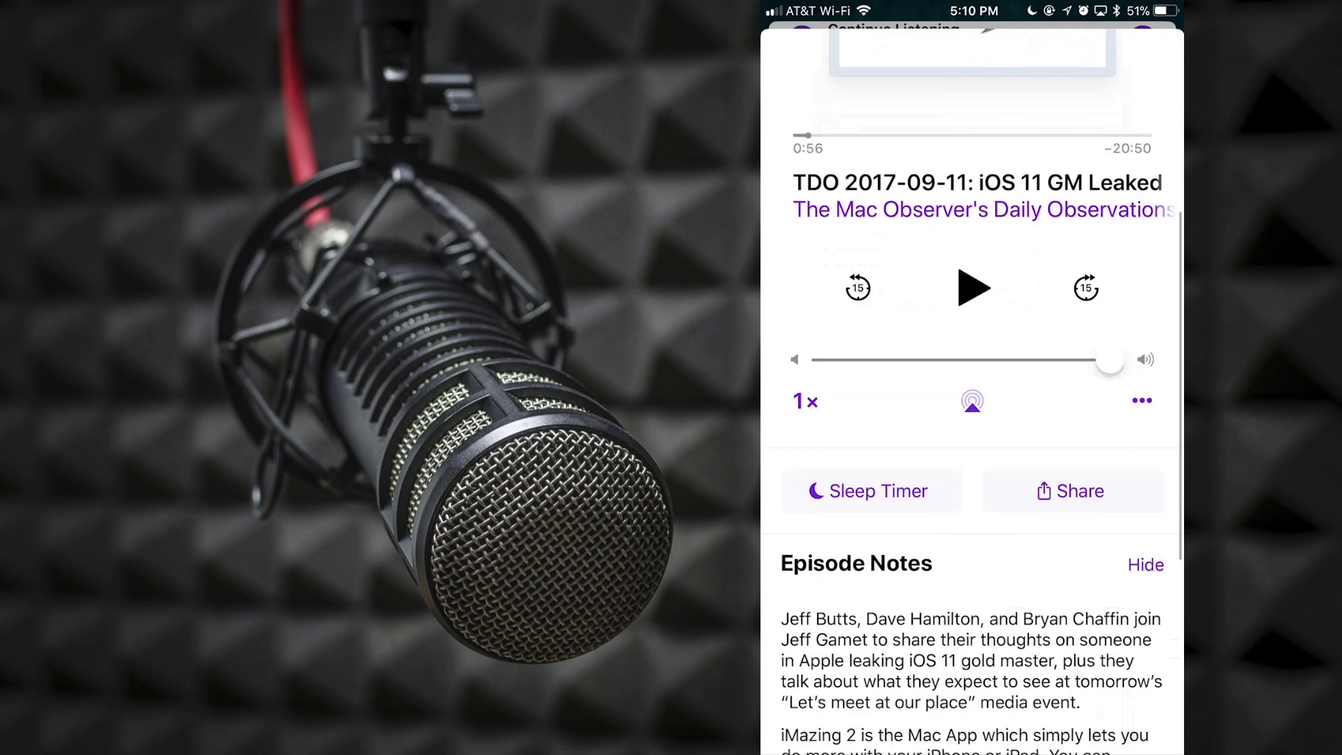
{"action": "scroll", "coordinate": [972, 392], "scroll_direction": "down", "scroll_amount": 6}
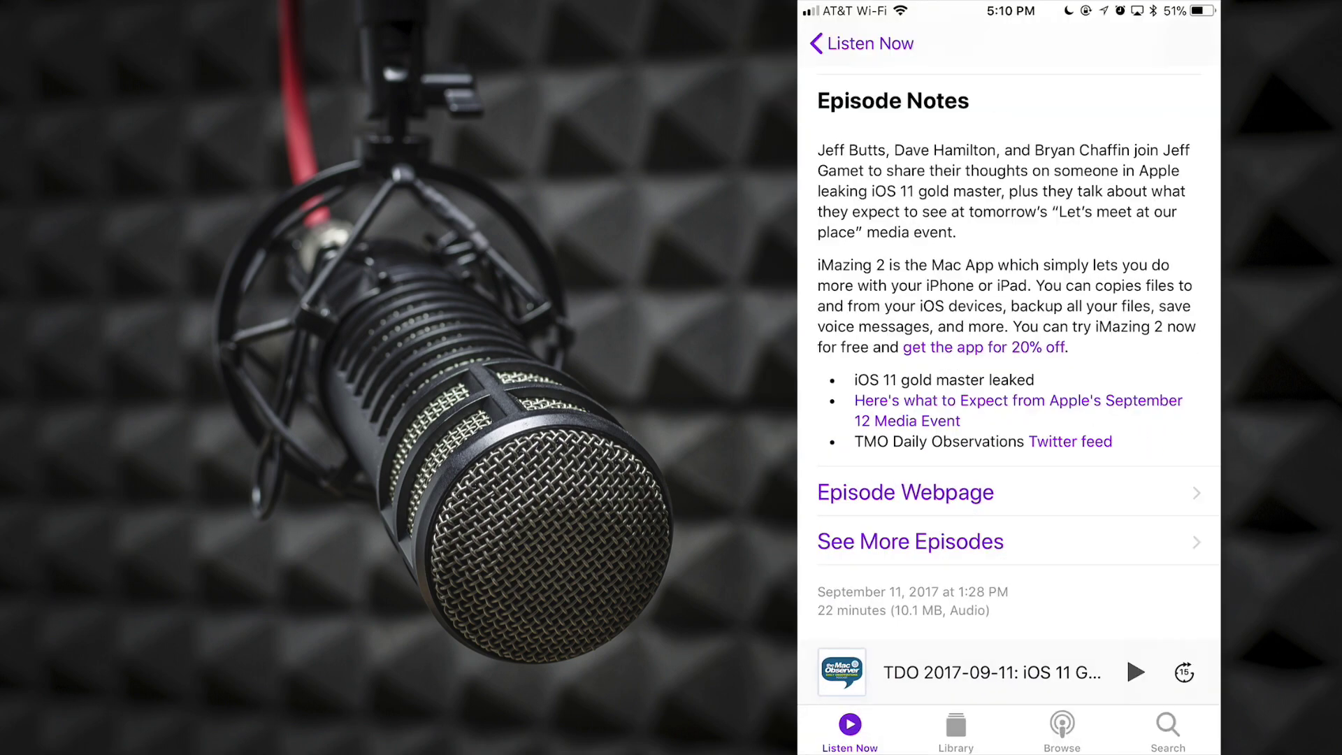
{"action": "left_click", "coordinate": [861, 44]}
Show the full Listeners Also Like list, including The BIG Tech Show and iMore show.
{"action": "scroll", "coordinate": [1009, 350], "scroll_direction": "down", "scroll_amount": 5}
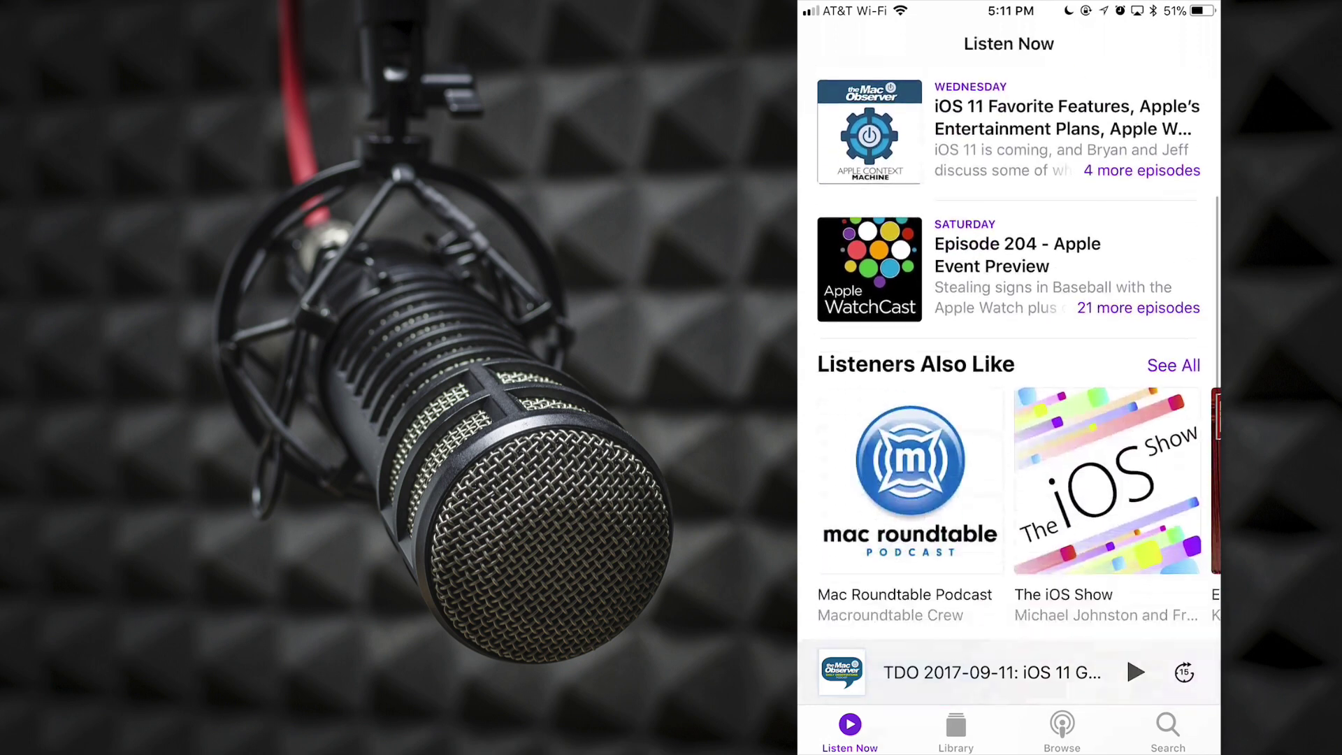
{"action": "scroll", "coordinate": [1009, 360], "scroll_direction": "right", "scroll_amount": 3}
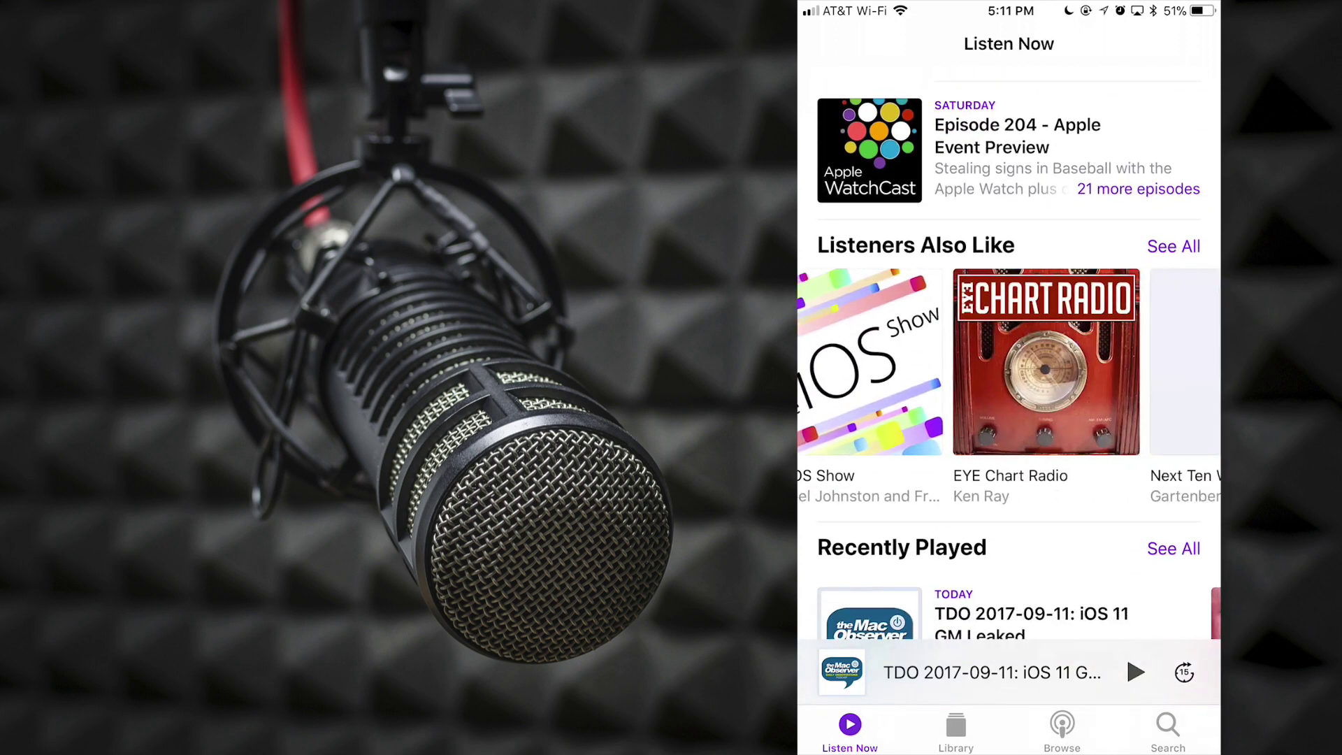
{"action": "scroll", "coordinate": [1009, 361], "scroll_direction": "right", "scroll_amount": 3}
{"action": "scroll", "coordinate": [1009, 361], "scroll_direction": "right", "scroll_amount": 3}
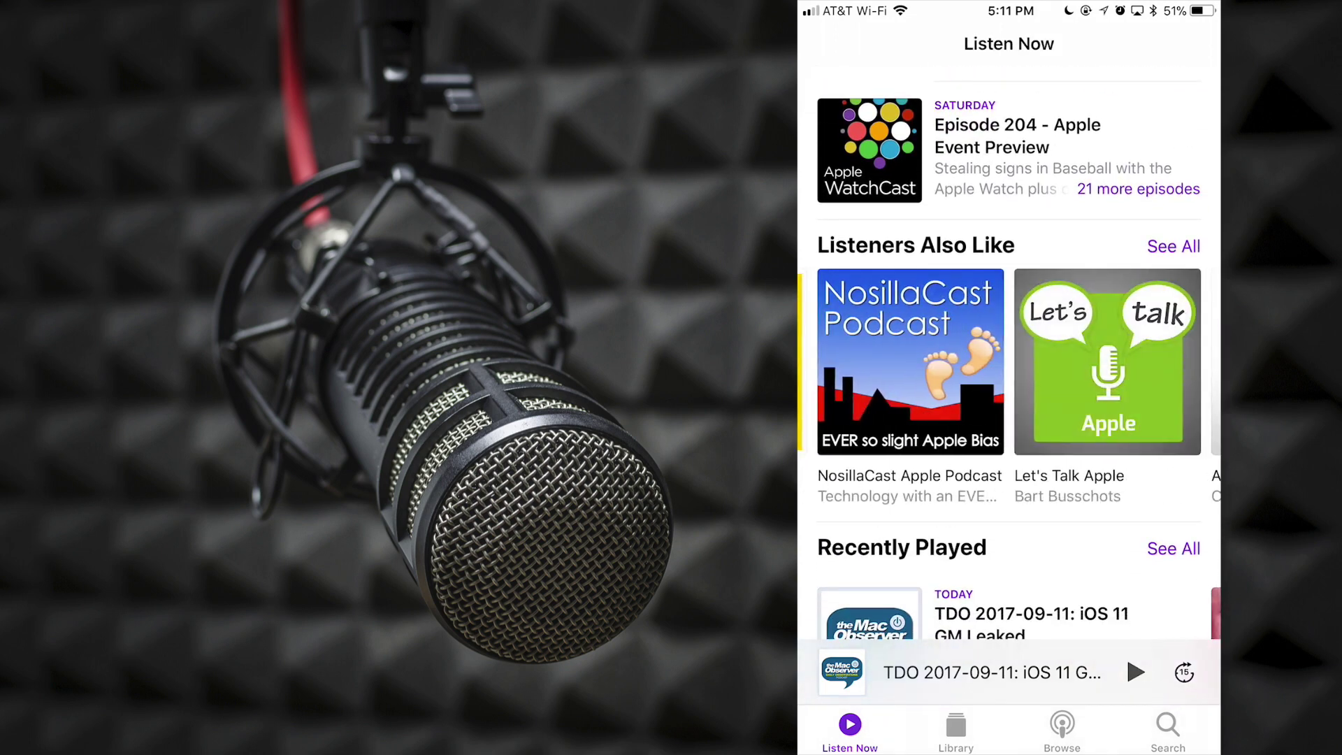
{"action": "left_click", "coordinate": [1174, 246]}
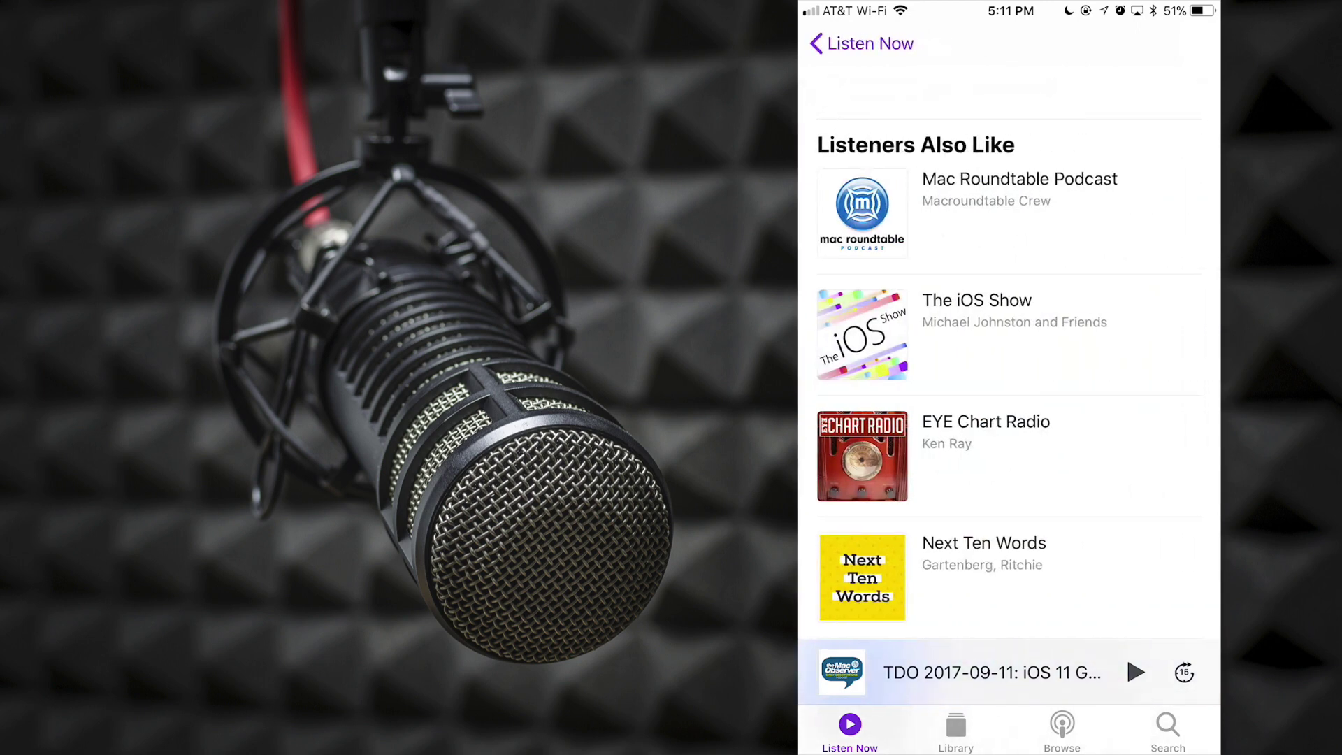
{"action": "scroll", "coordinate": [1009, 382], "scroll_direction": "down", "scroll_amount": 8}
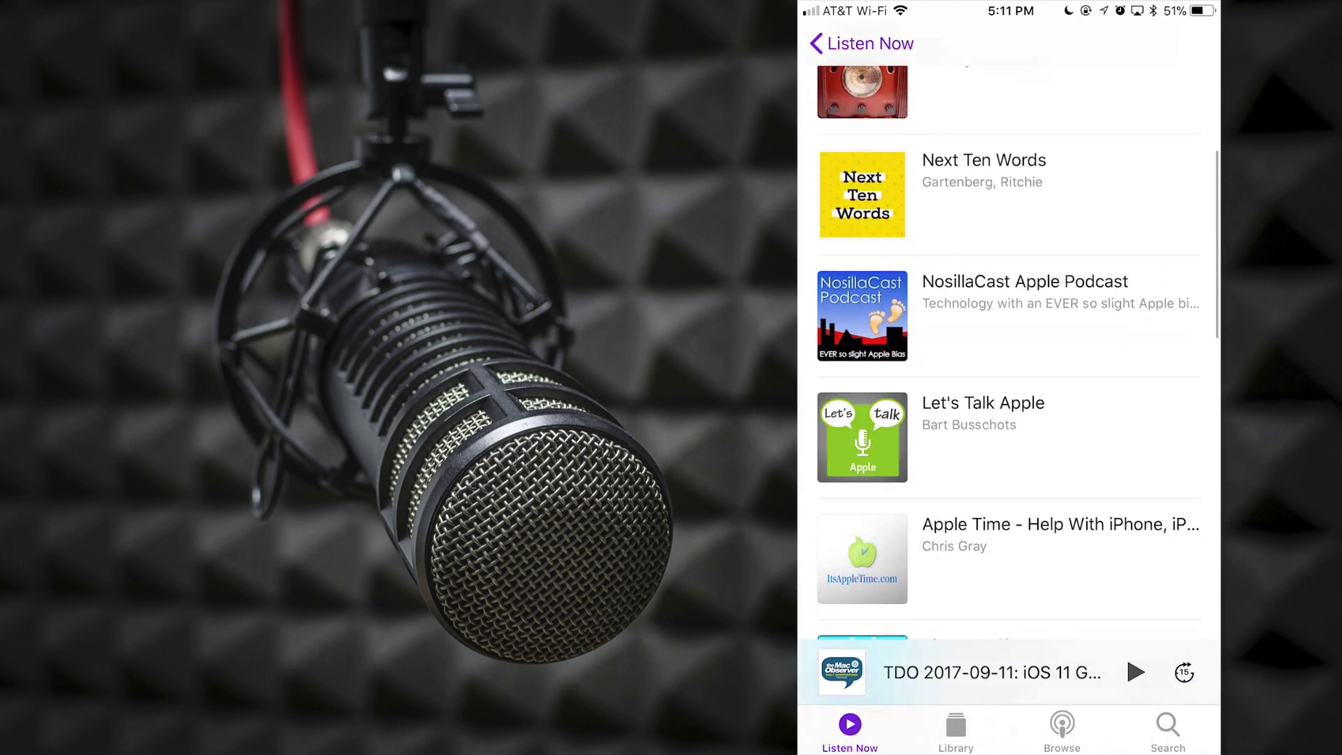
{"action": "scroll", "coordinate": [1009, 384], "scroll_direction": "down", "scroll_amount": 8}
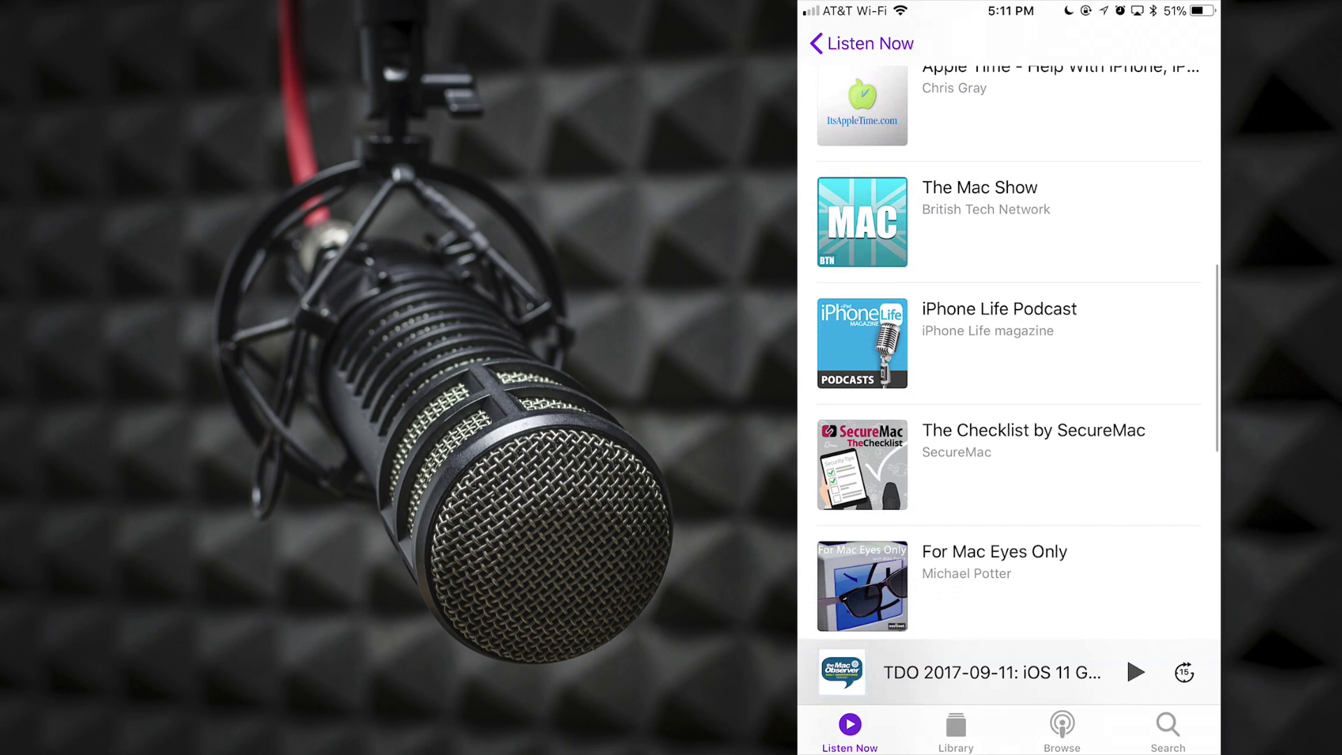
{"action": "scroll", "coordinate": [1009, 384], "scroll_direction": "down", "scroll_amount": 7}
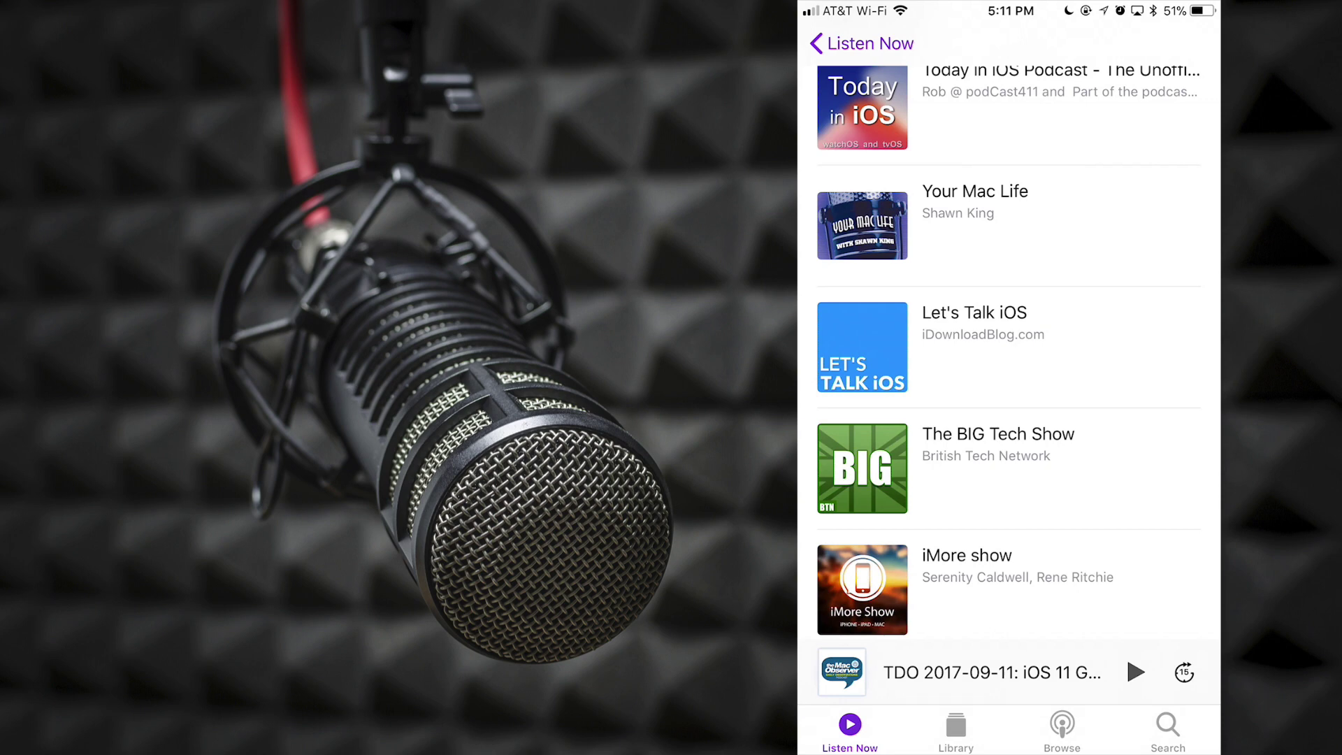
Go back to the Listen Now page and scroll through it.
{"action": "left_click", "coordinate": [861, 43]}
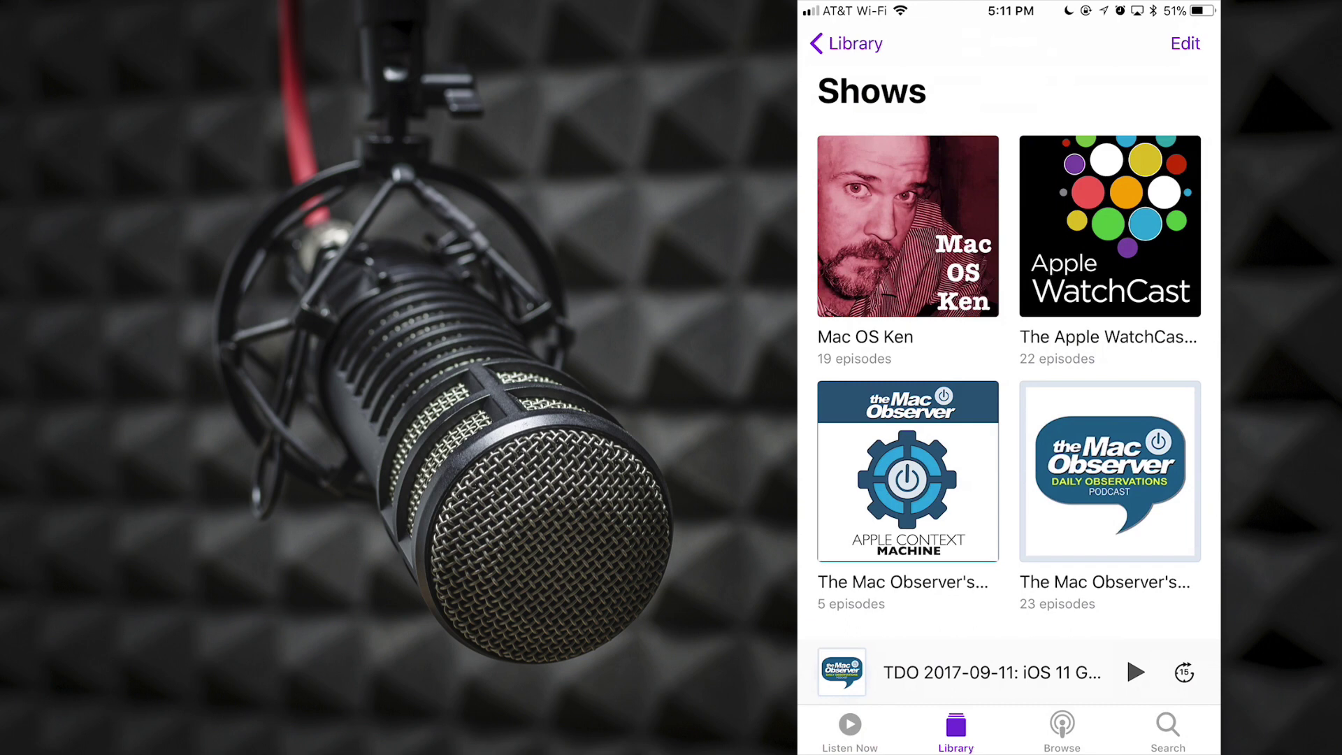
{"action": "scroll", "coordinate": [1009, 345], "scroll_direction": "down", "scroll_amount": 3}
{"action": "scroll", "coordinate": [1009, 345], "scroll_direction": "up", "scroll_amount": 3}
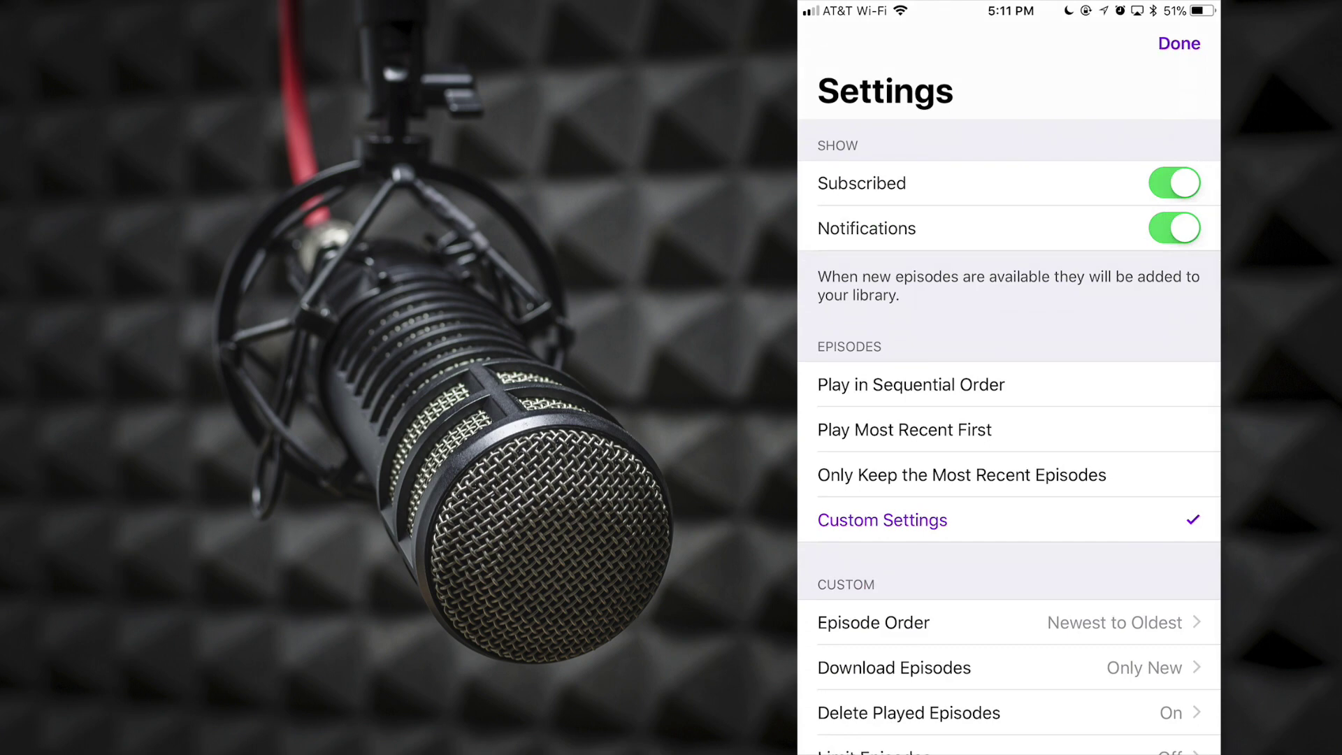
Review The Apple WatchCast's episode order, download and delete-played options without changing them.
{"action": "scroll", "coordinate": [1009, 433], "scroll_direction": "down", "scroll_amount": 1}
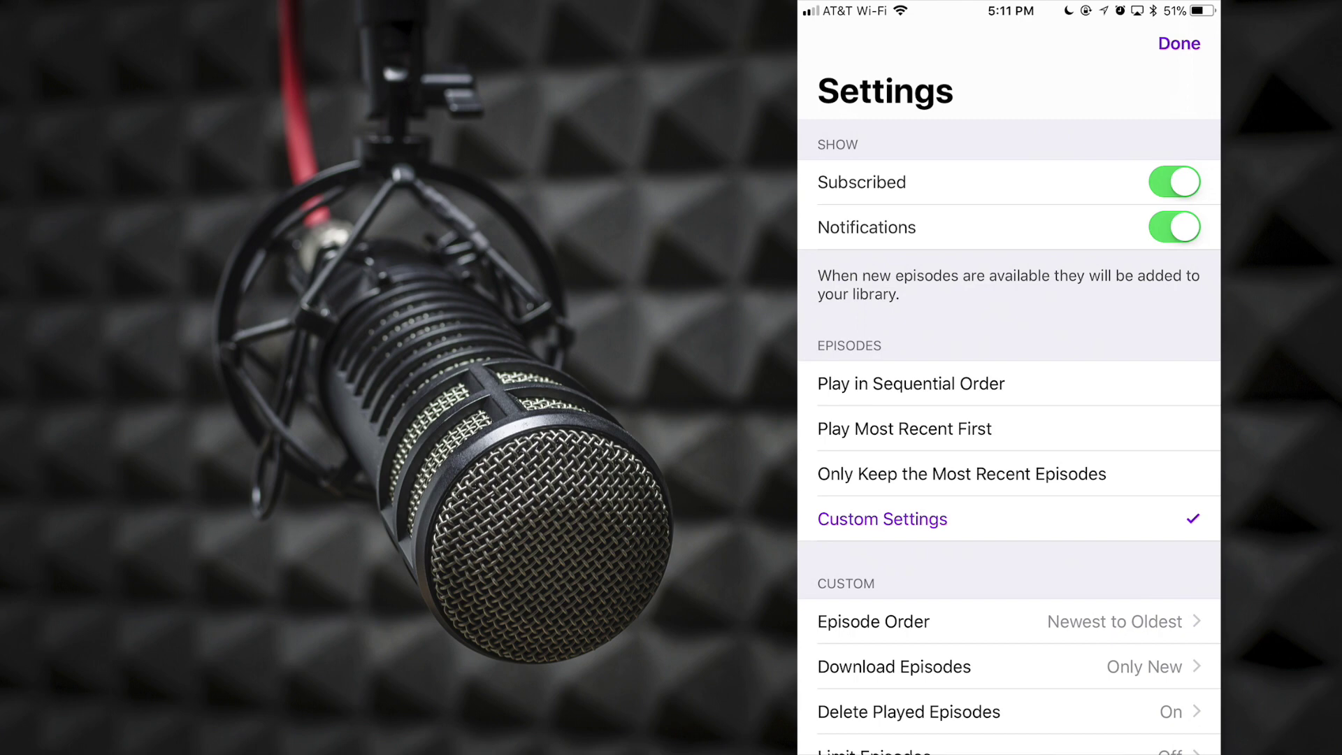
{"action": "scroll", "coordinate": [1009, 410], "scroll_direction": "down", "scroll_amount": 3}
{"action": "left_click", "coordinate": [874, 479]}
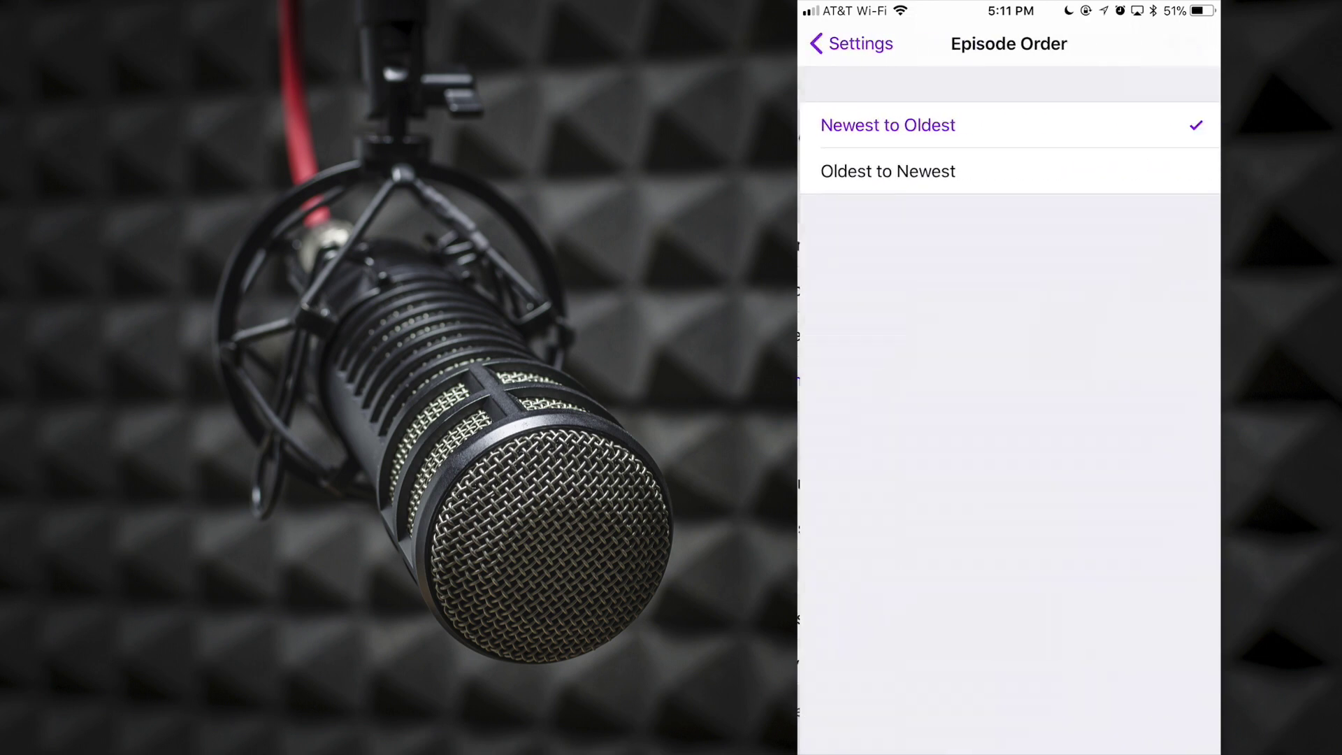
{"action": "left_click", "coordinate": [853, 43]}
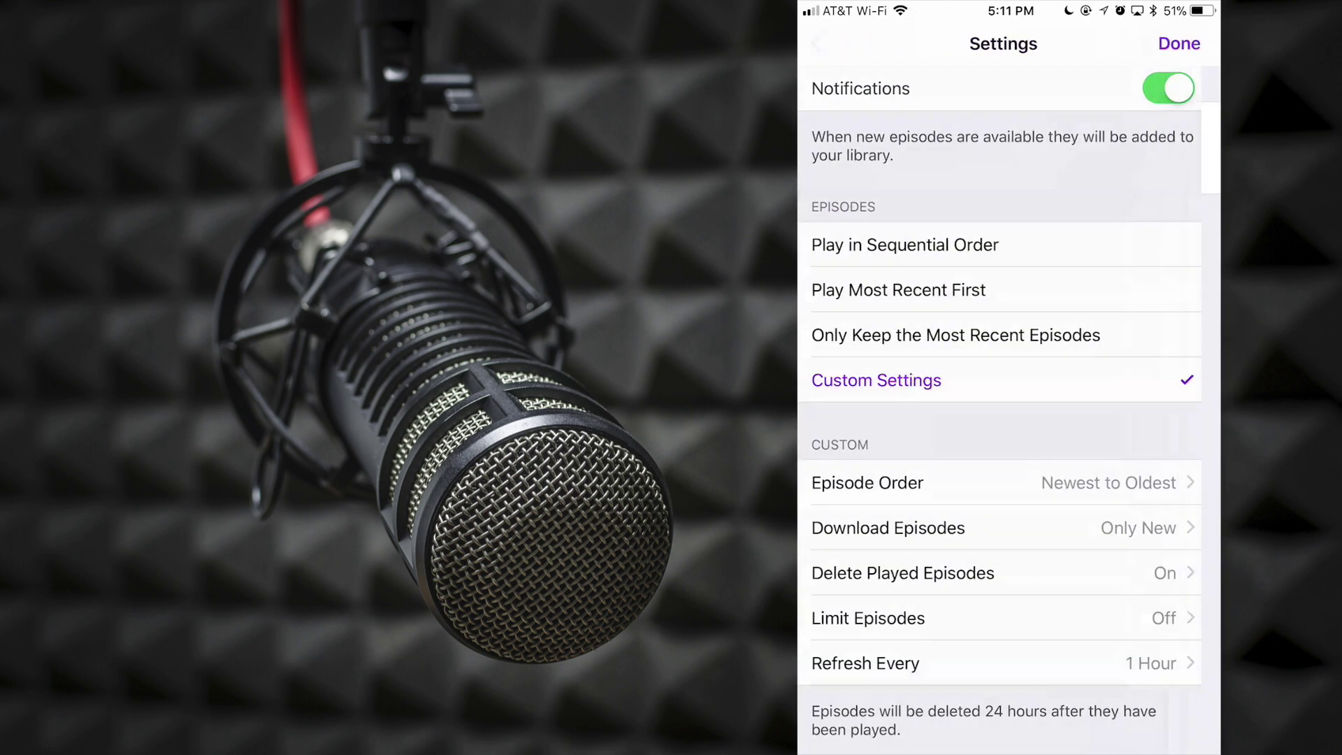
{"action": "left_click", "coordinate": [909, 525]}
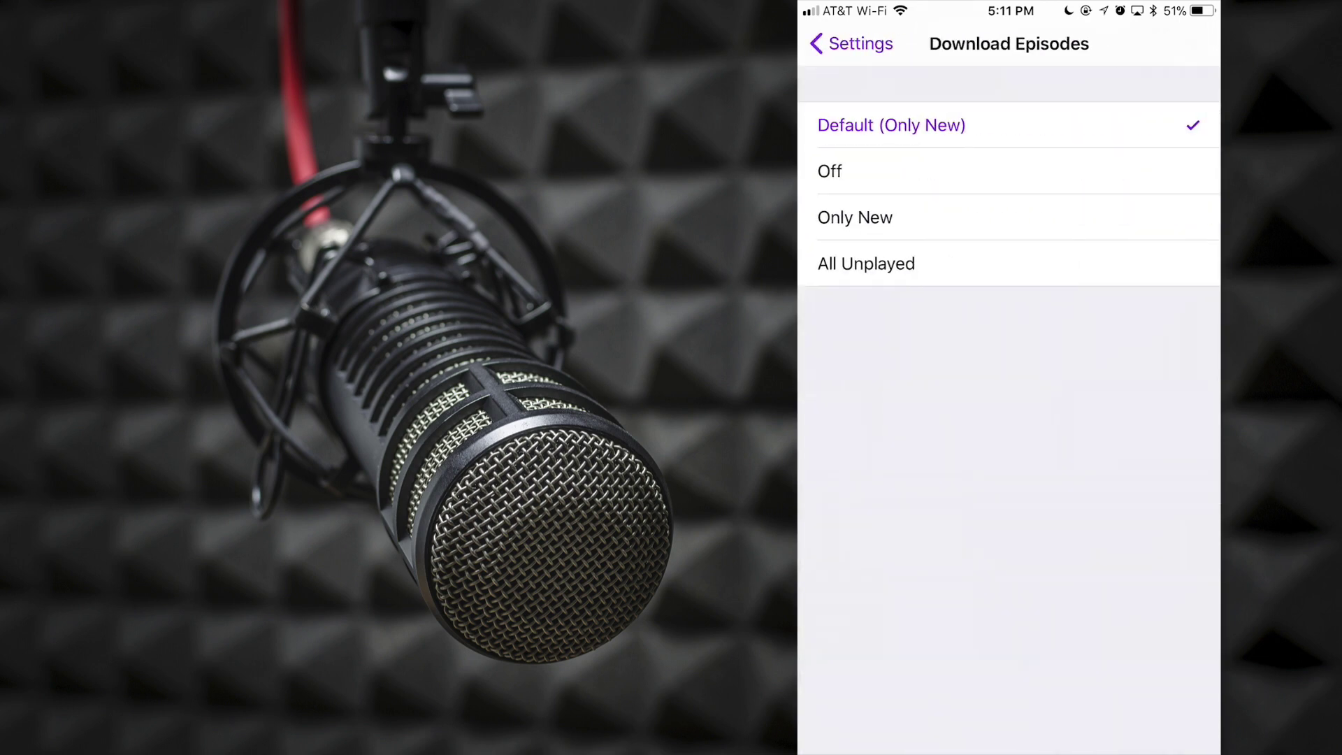
{"action": "left_click", "coordinate": [853, 44]}
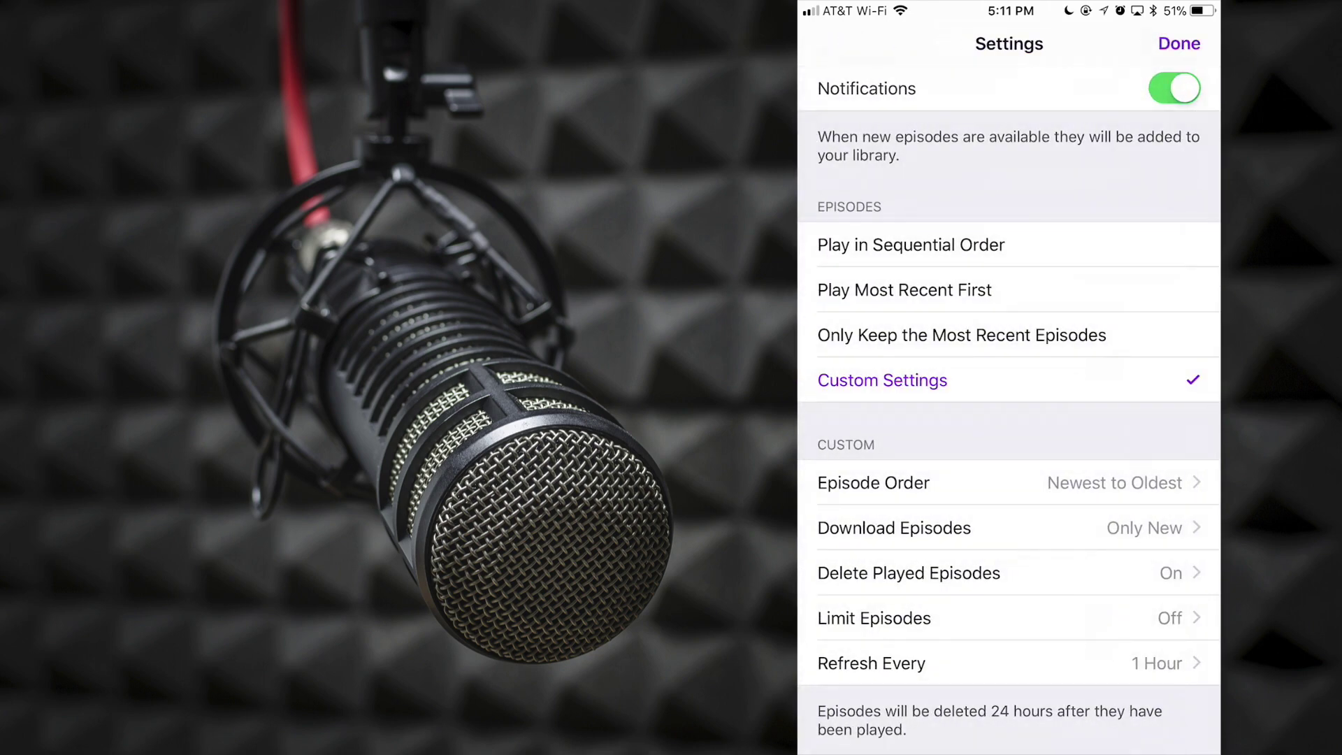
{"action": "left_click", "coordinate": [908, 572]}
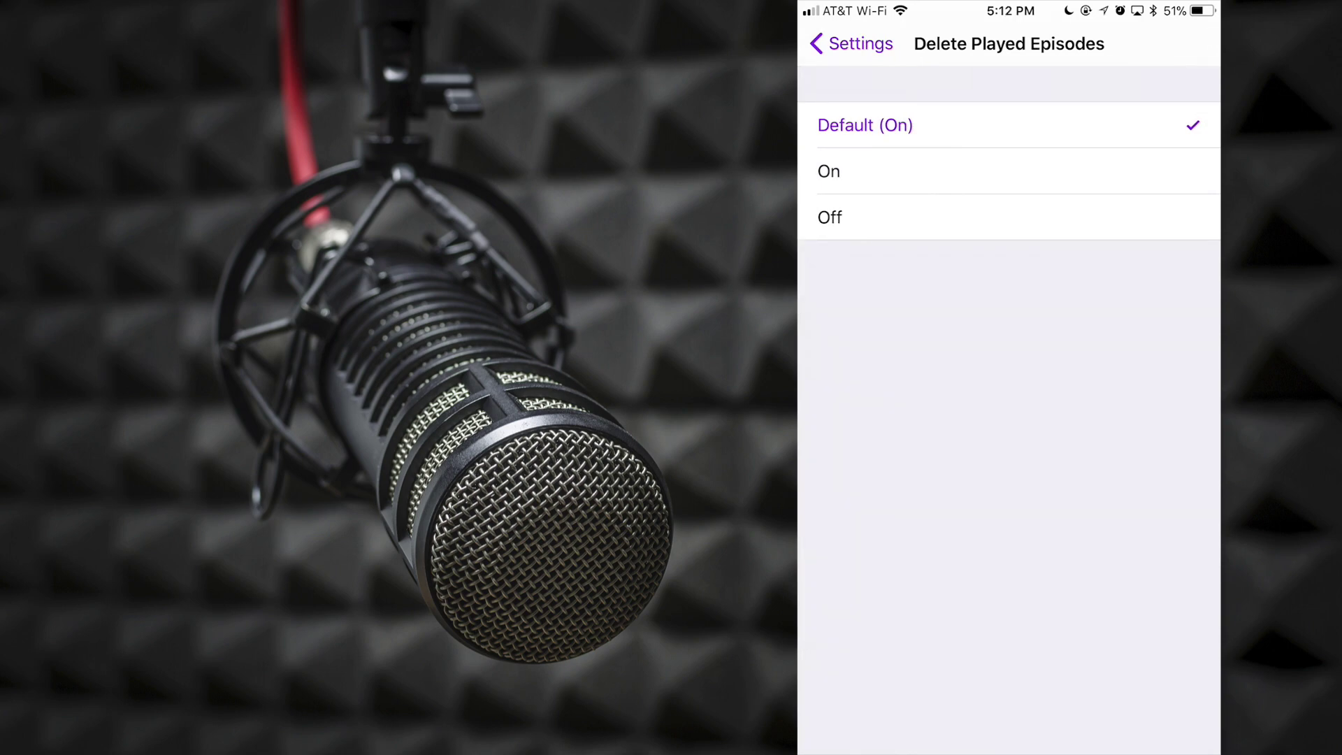
{"action": "left_click", "coordinate": [853, 44]}
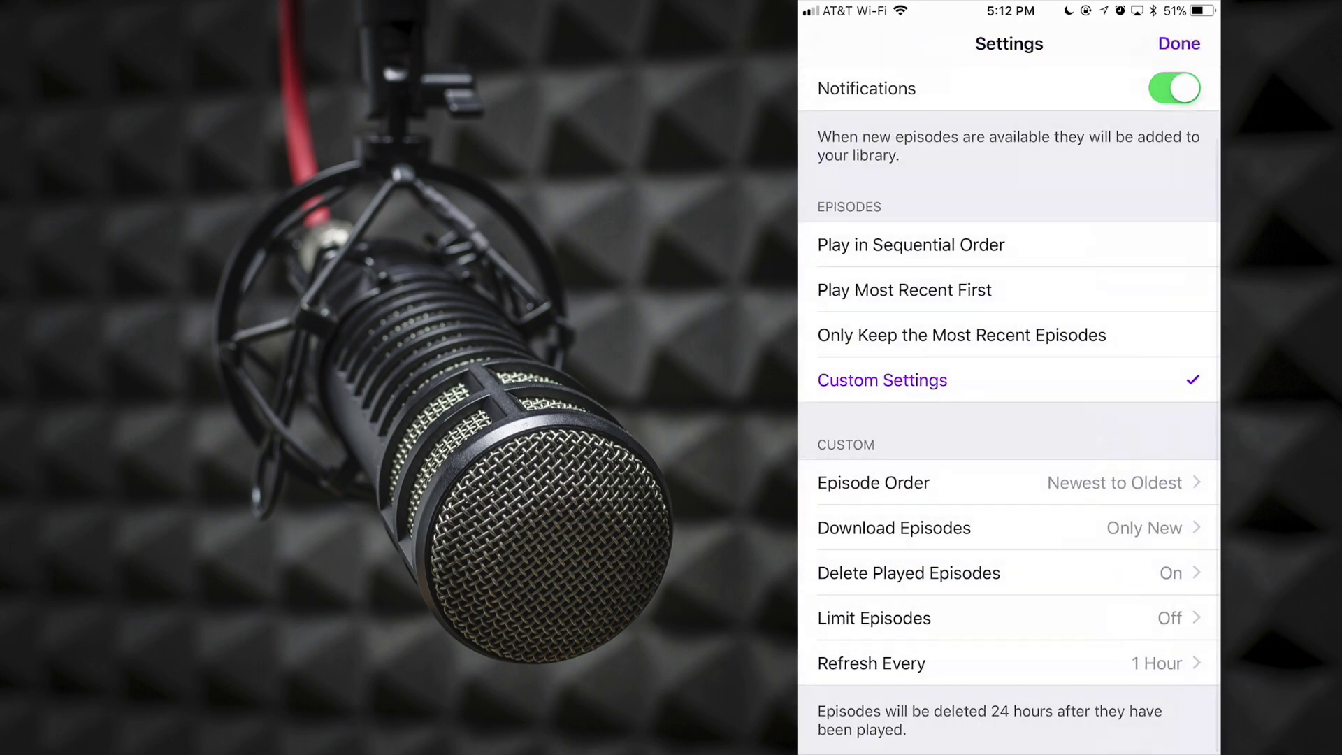
Set Limit Episodes to 1 Month and Refresh Every to Day, then save with Done.
{"action": "left_click", "coordinate": [874, 618]}
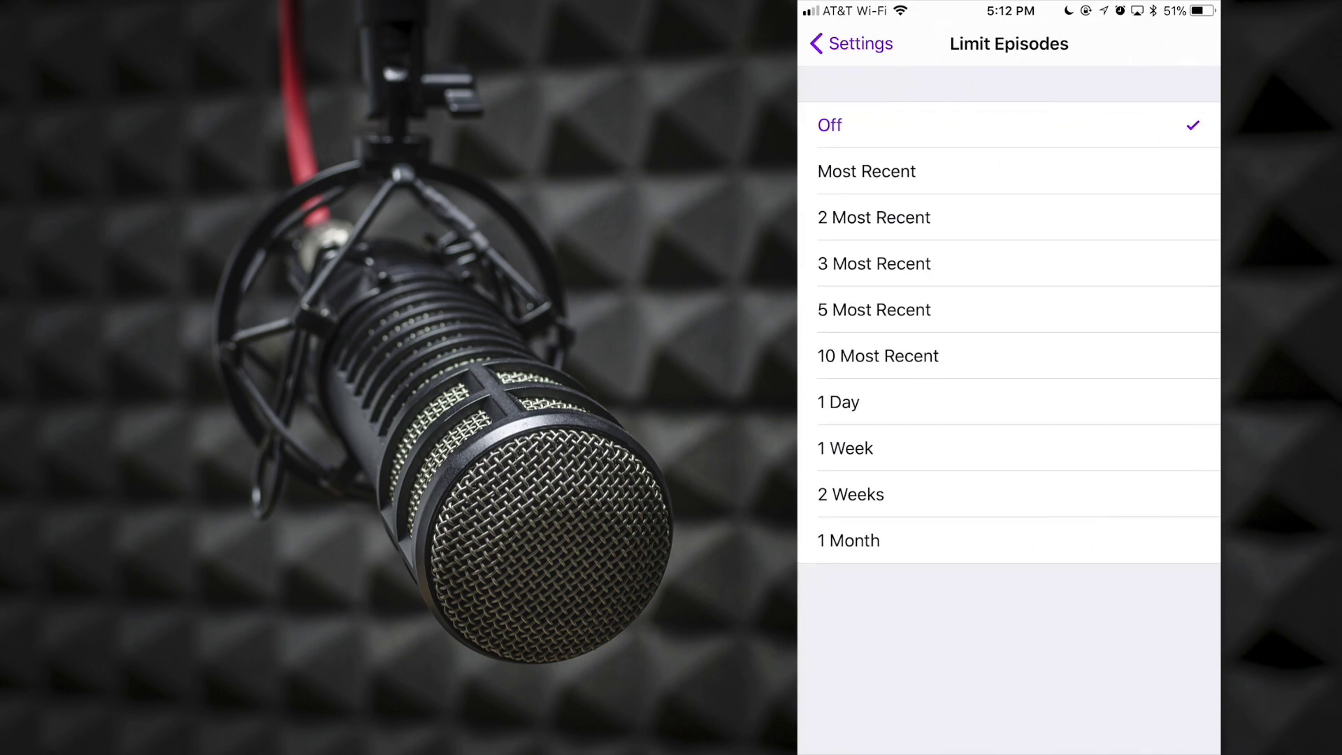
{"action": "left_click", "coordinate": [874, 540]}
{"action": "left_click", "coordinate": [853, 44]}
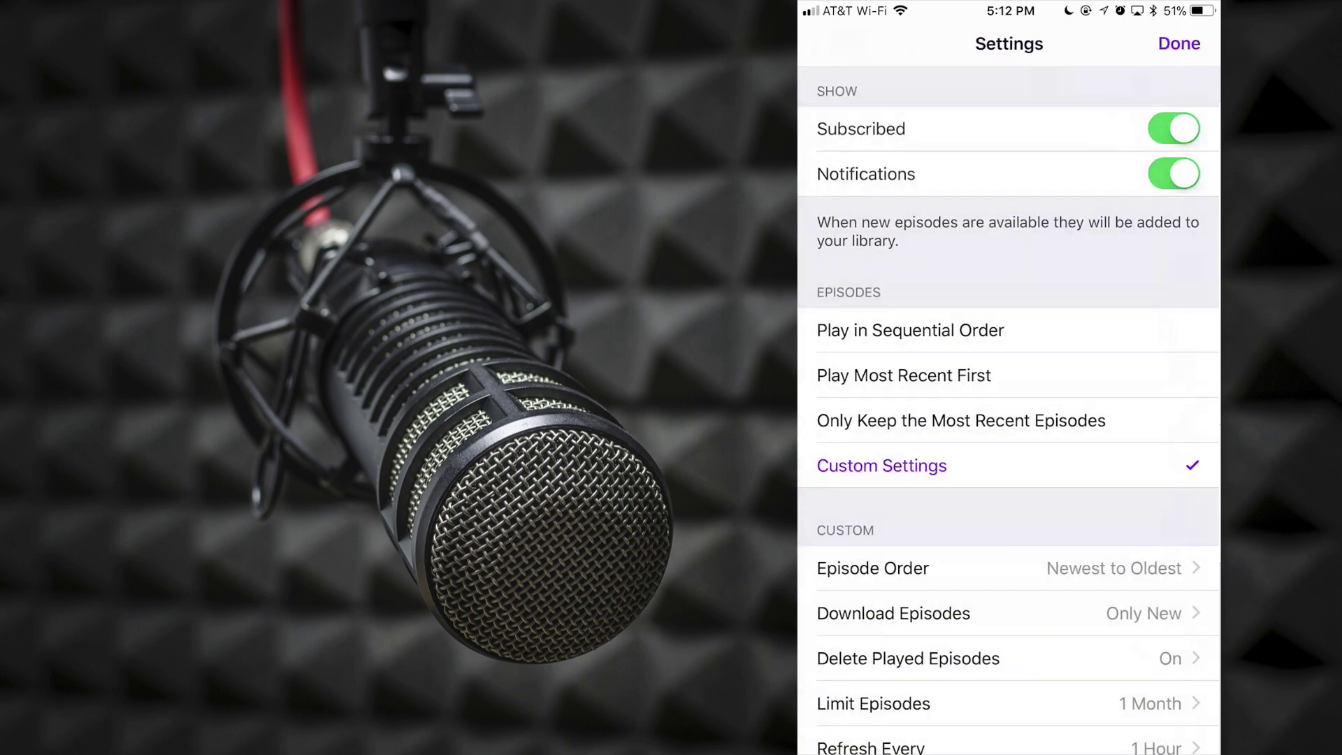
{"action": "scroll", "coordinate": [1009, 411], "scroll_direction": "down", "scroll_amount": 2}
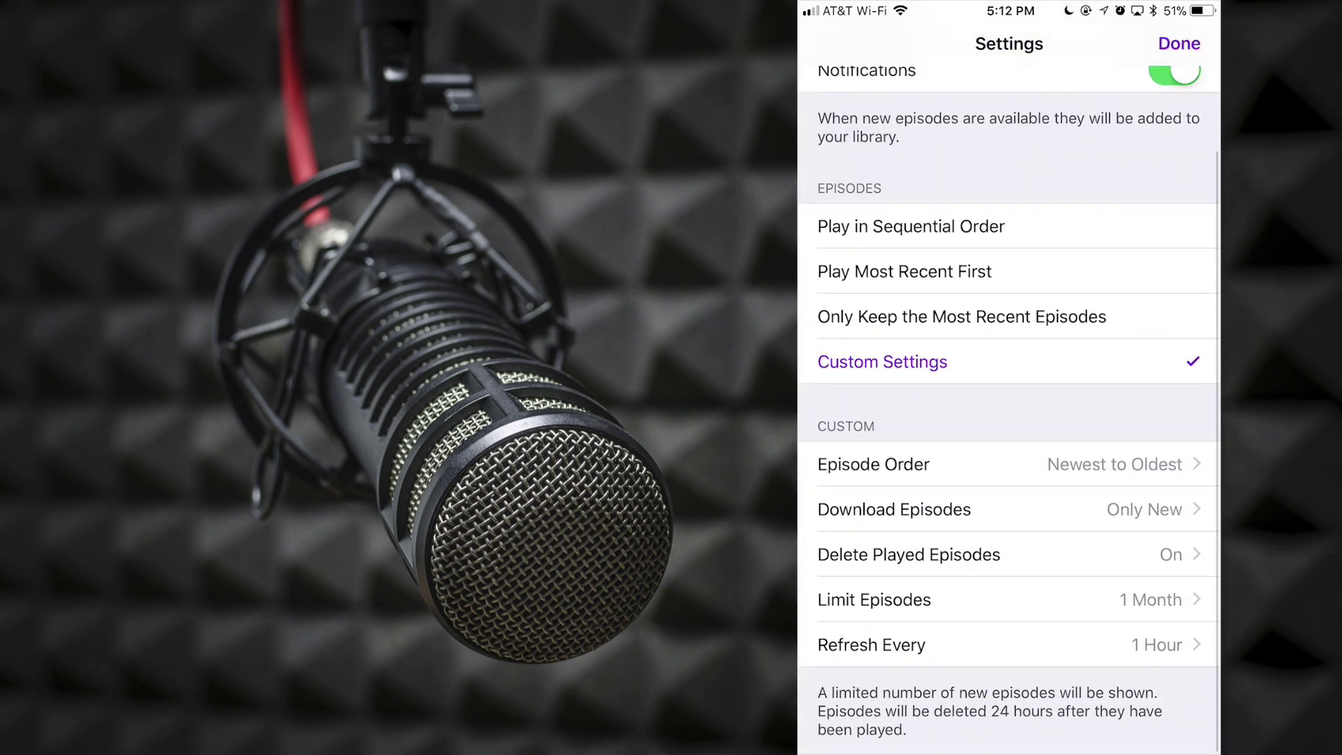
{"action": "left_click", "coordinate": [872, 638]}
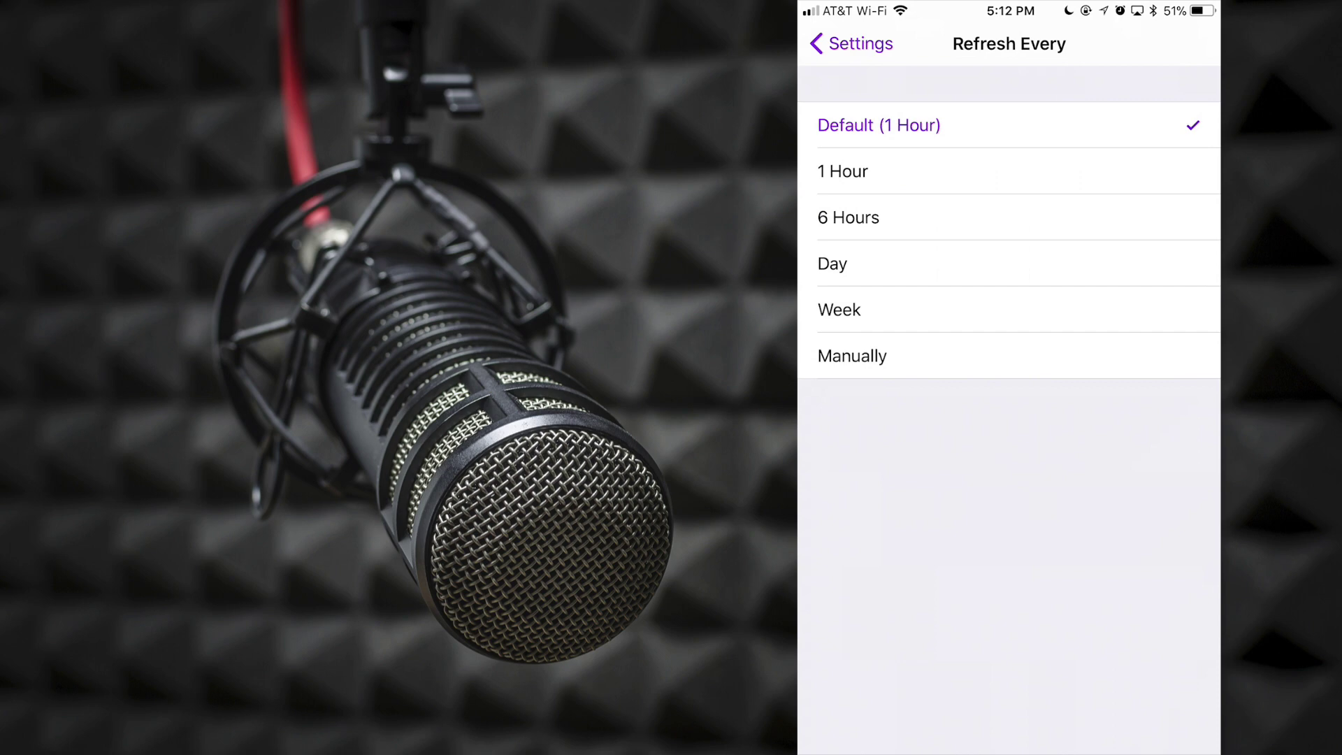
{"action": "left_click", "coordinate": [833, 264]}
{"action": "left_click", "coordinate": [854, 43]}
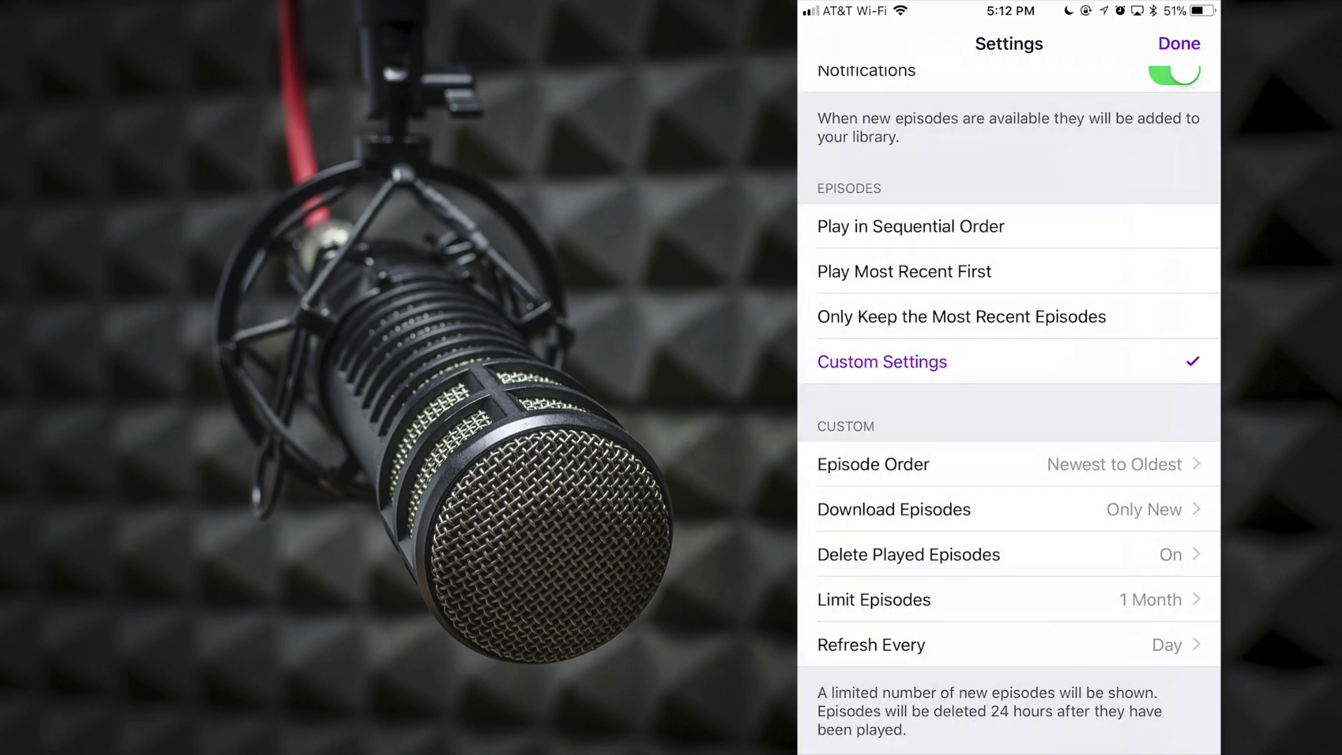
{"action": "left_click", "coordinate": [1179, 44]}
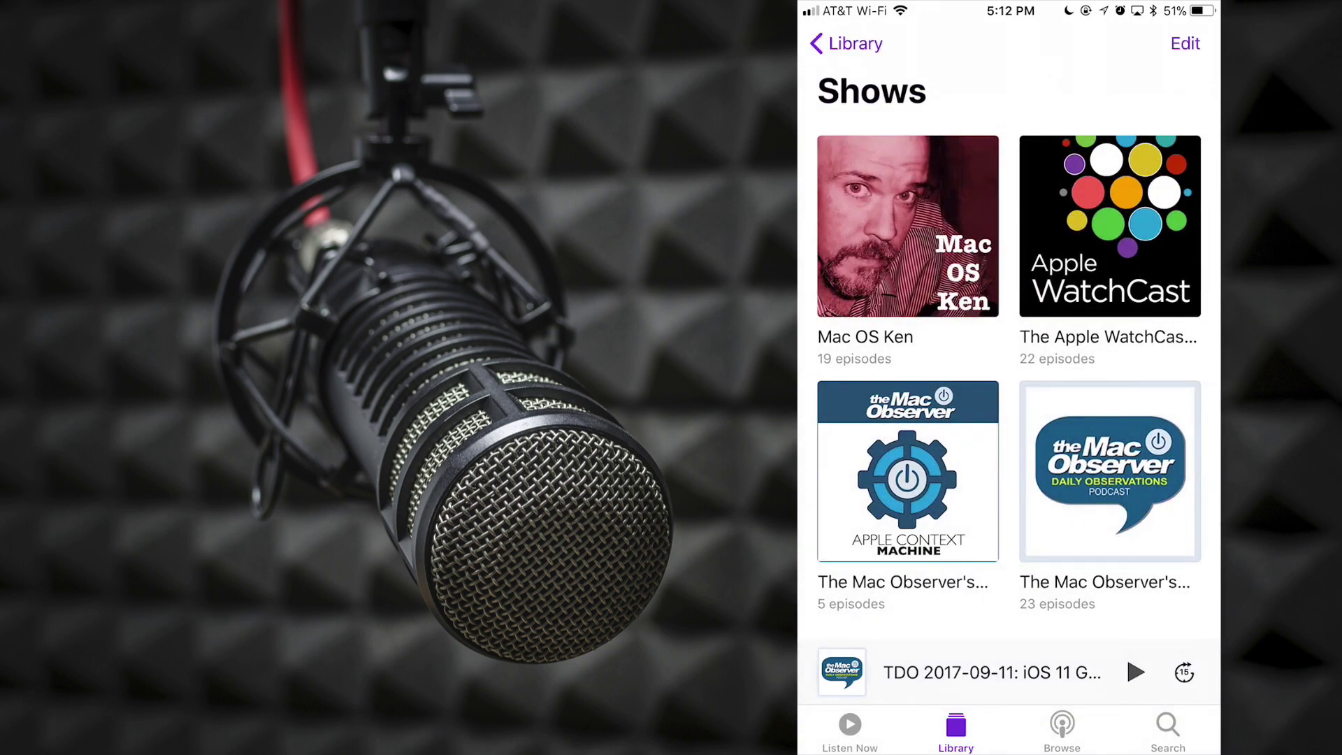
In edit mode, sort Shows by Manual then back to Title, and cancel Add a Podcast by URL.
{"action": "left_click", "coordinate": [1185, 44]}
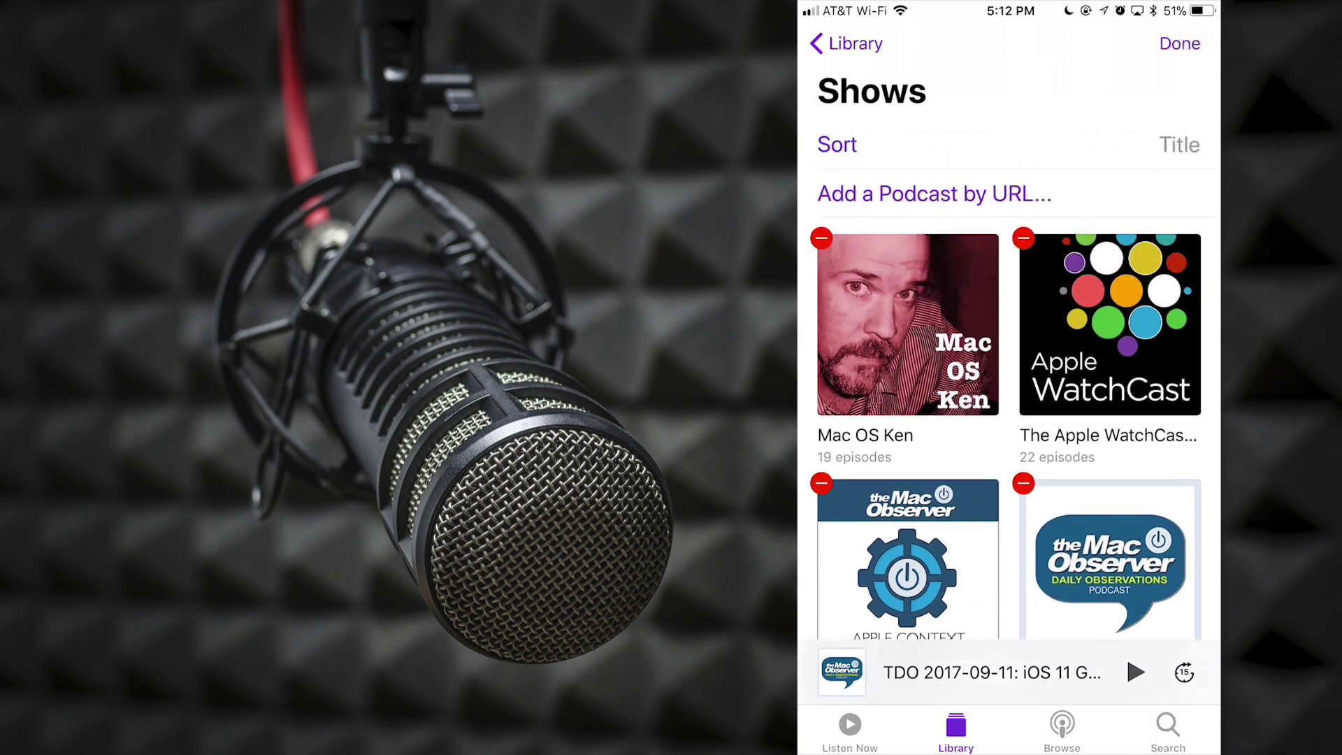
{"action": "left_click", "coordinate": [1009, 144]}
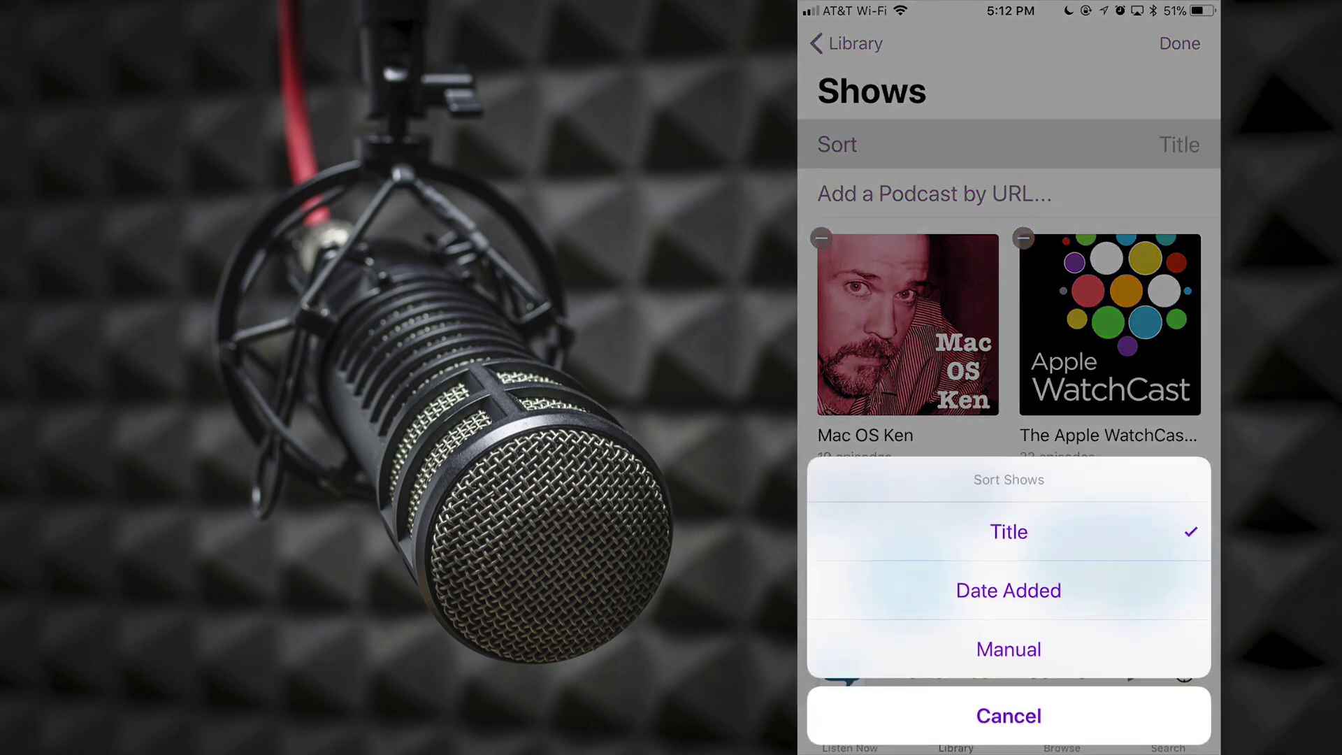
{"action": "left_click", "coordinate": [1009, 649]}
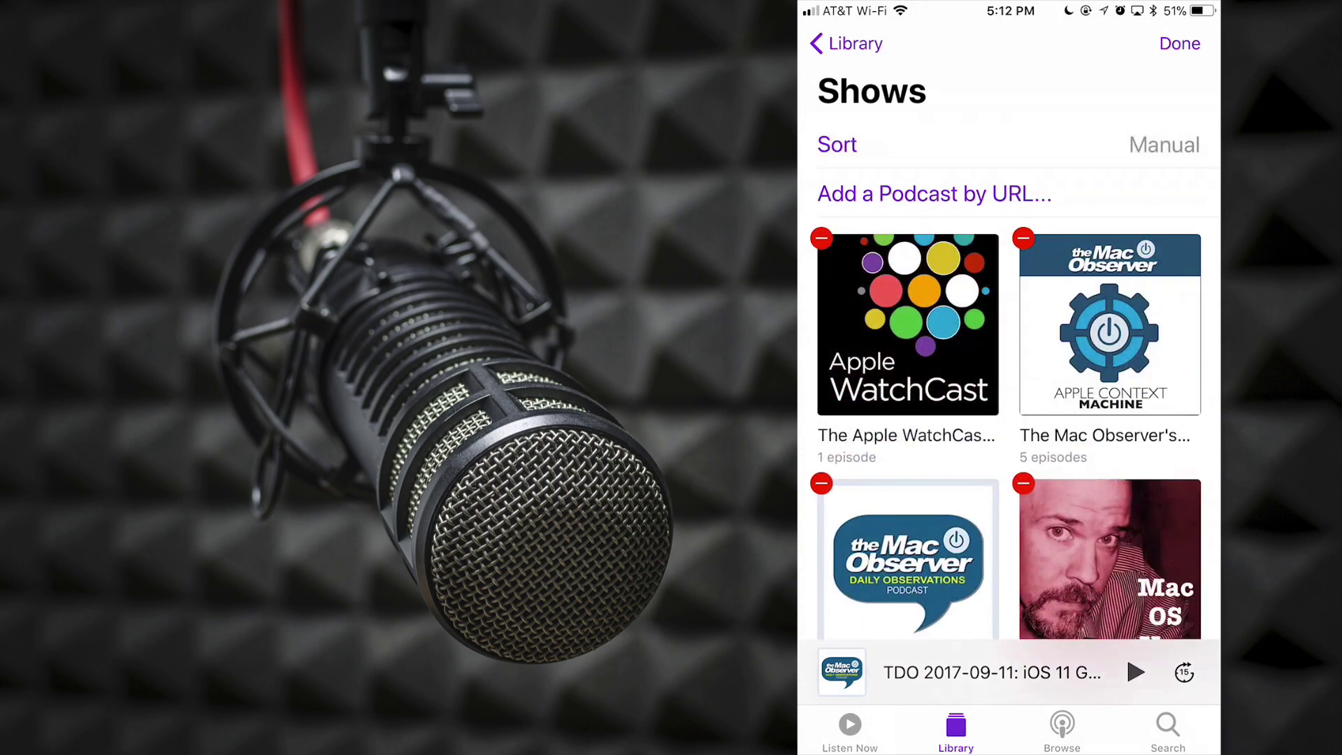
{"action": "left_click", "coordinate": [1009, 144]}
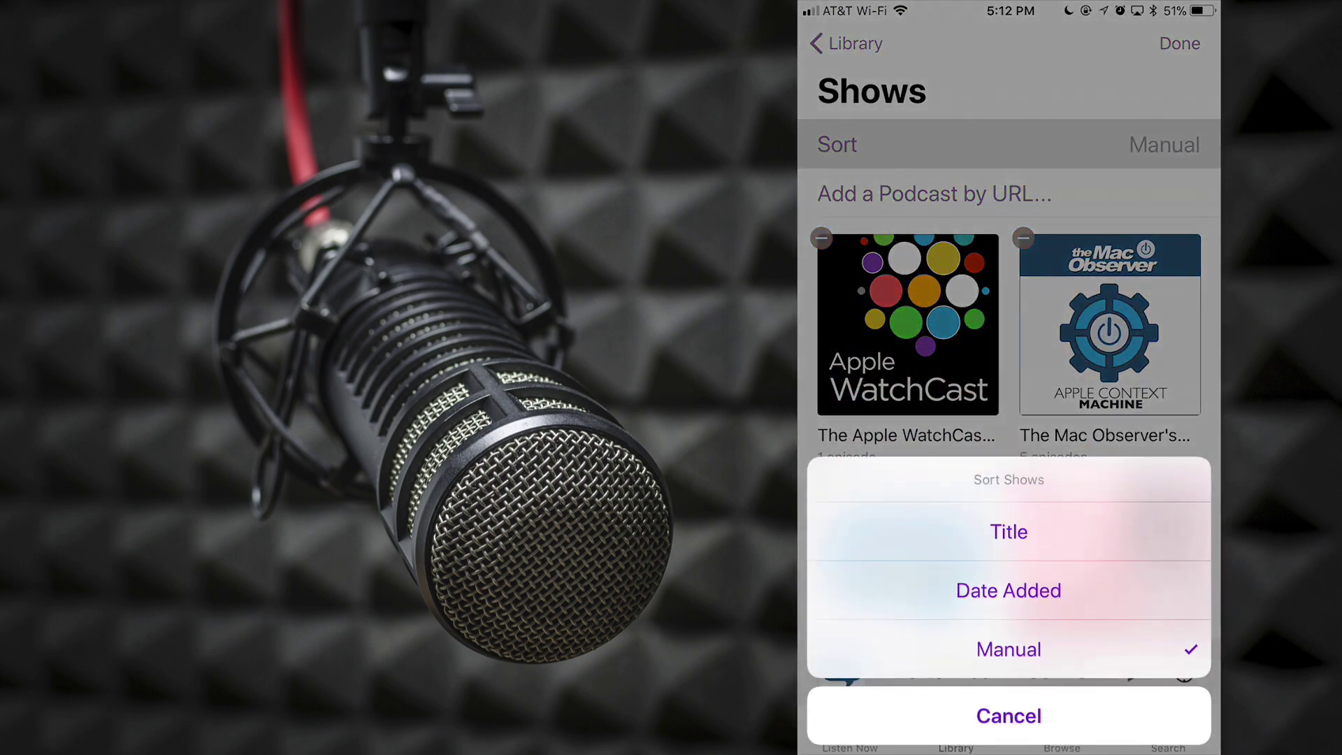
{"action": "left_click", "coordinate": [1009, 532]}
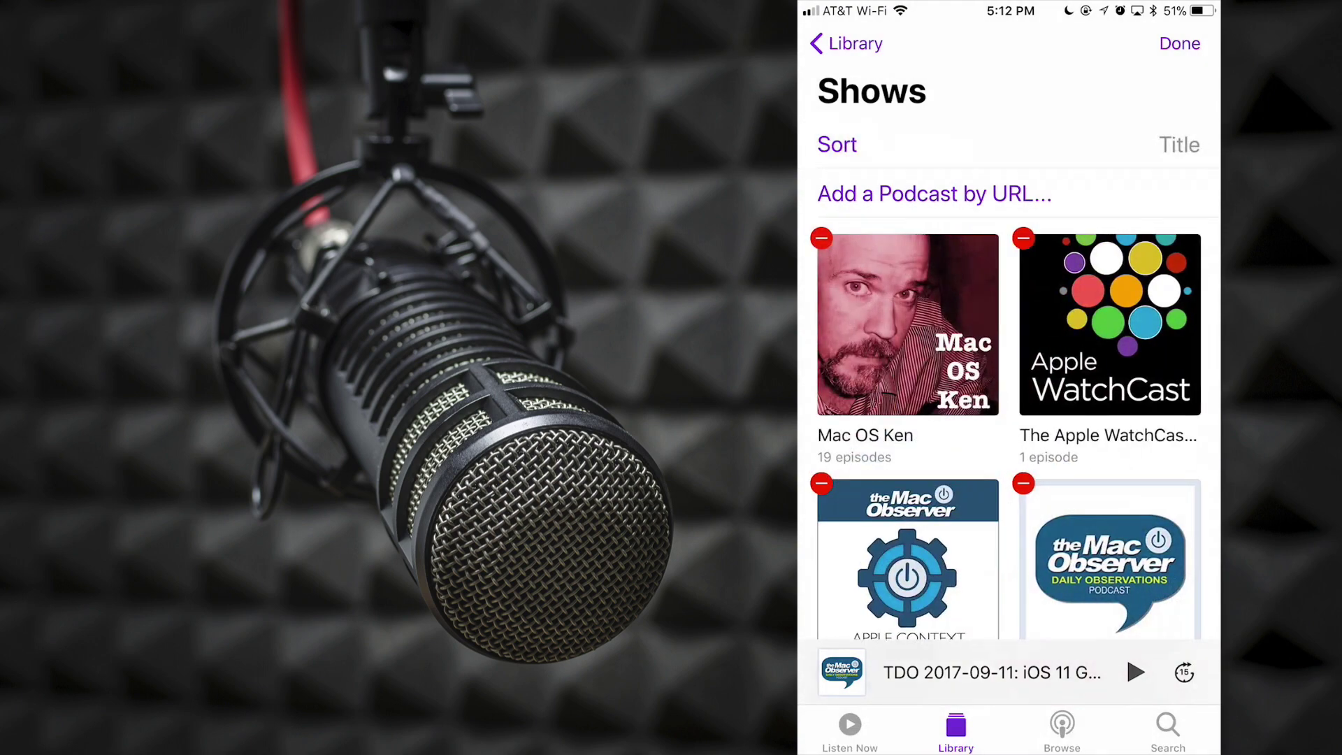
{"action": "left_click", "coordinate": [935, 194]}
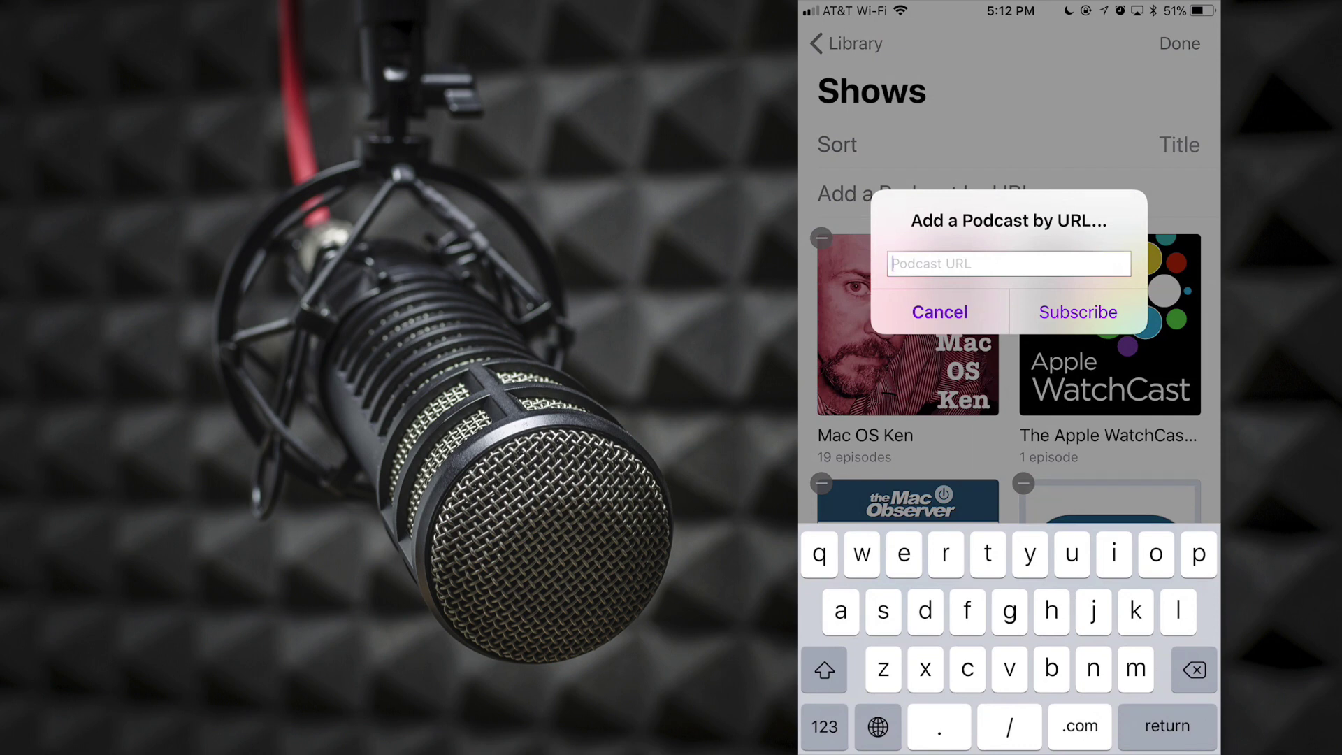
{"action": "left_click", "coordinate": [940, 312]}
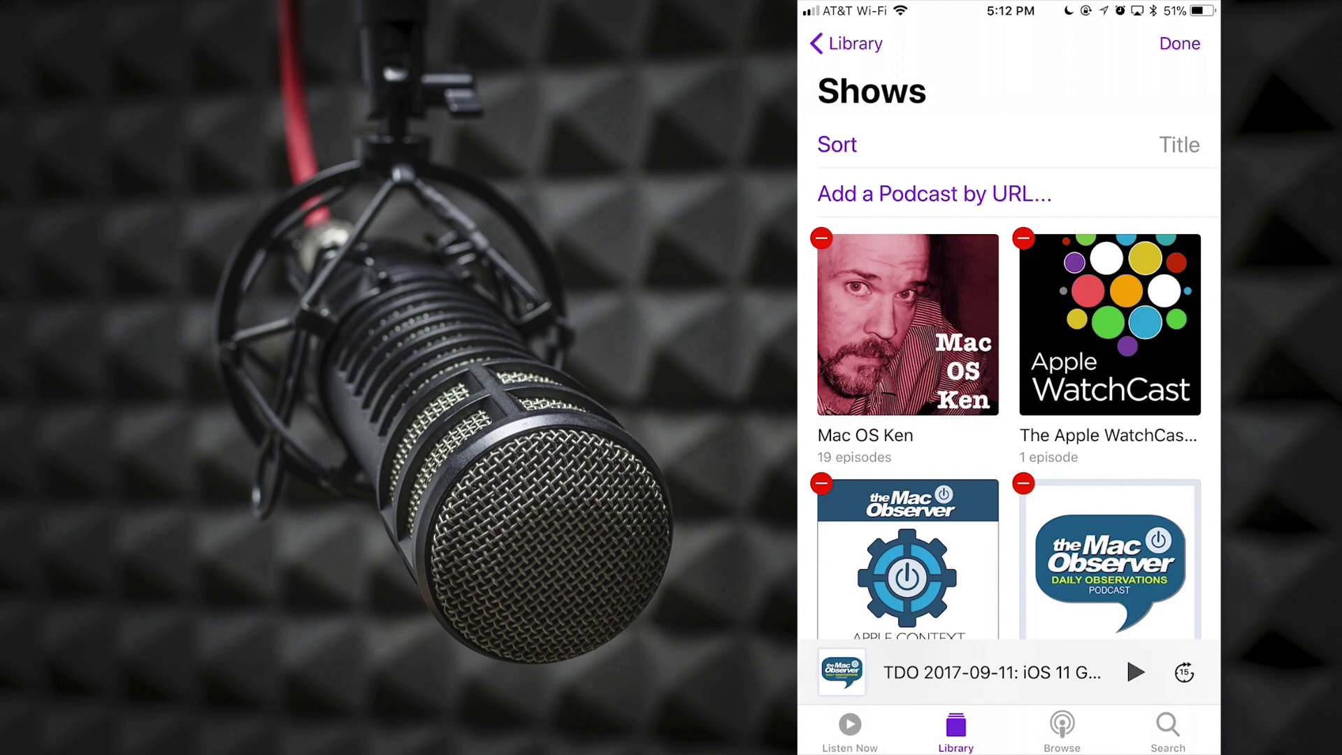
Switch to the Browse tab and return to its main page.
{"action": "left_click", "coordinate": [1062, 730]}
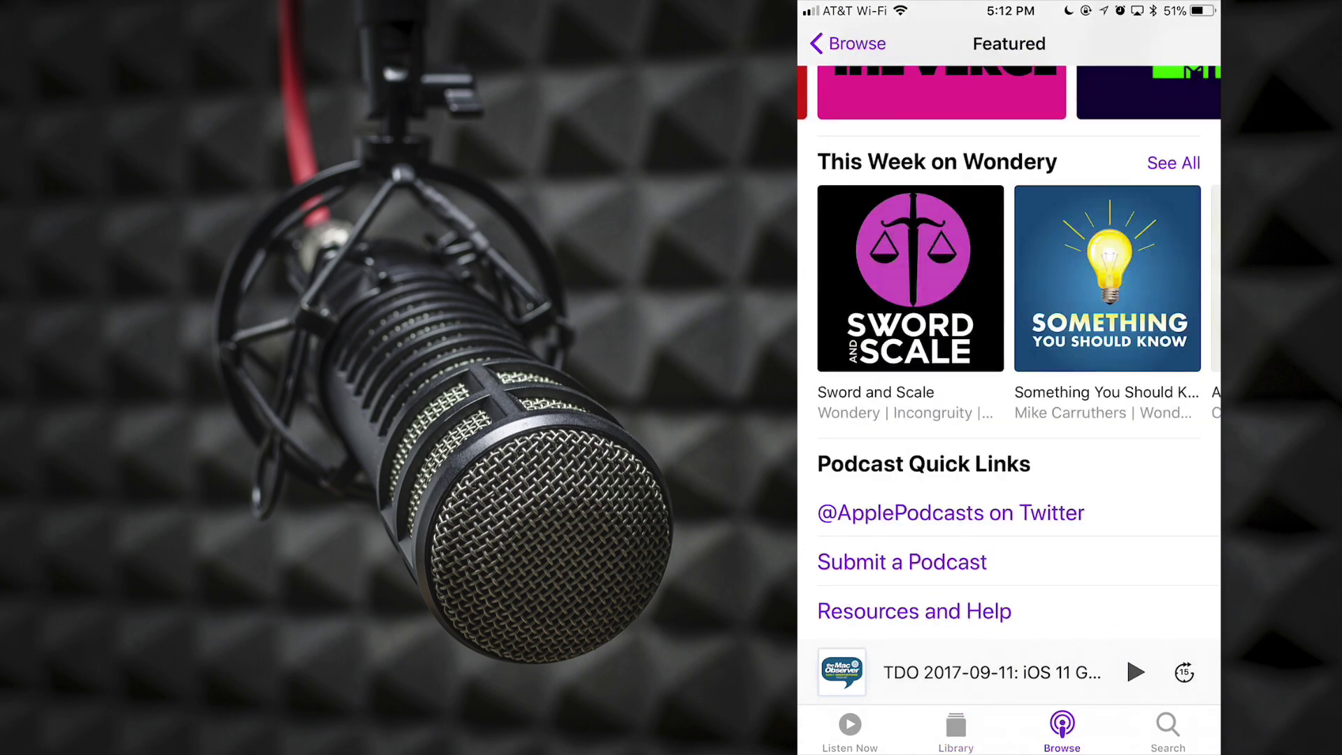
{"action": "scroll", "coordinate": [1010, 350], "scroll_direction": "up", "scroll_amount": 15}
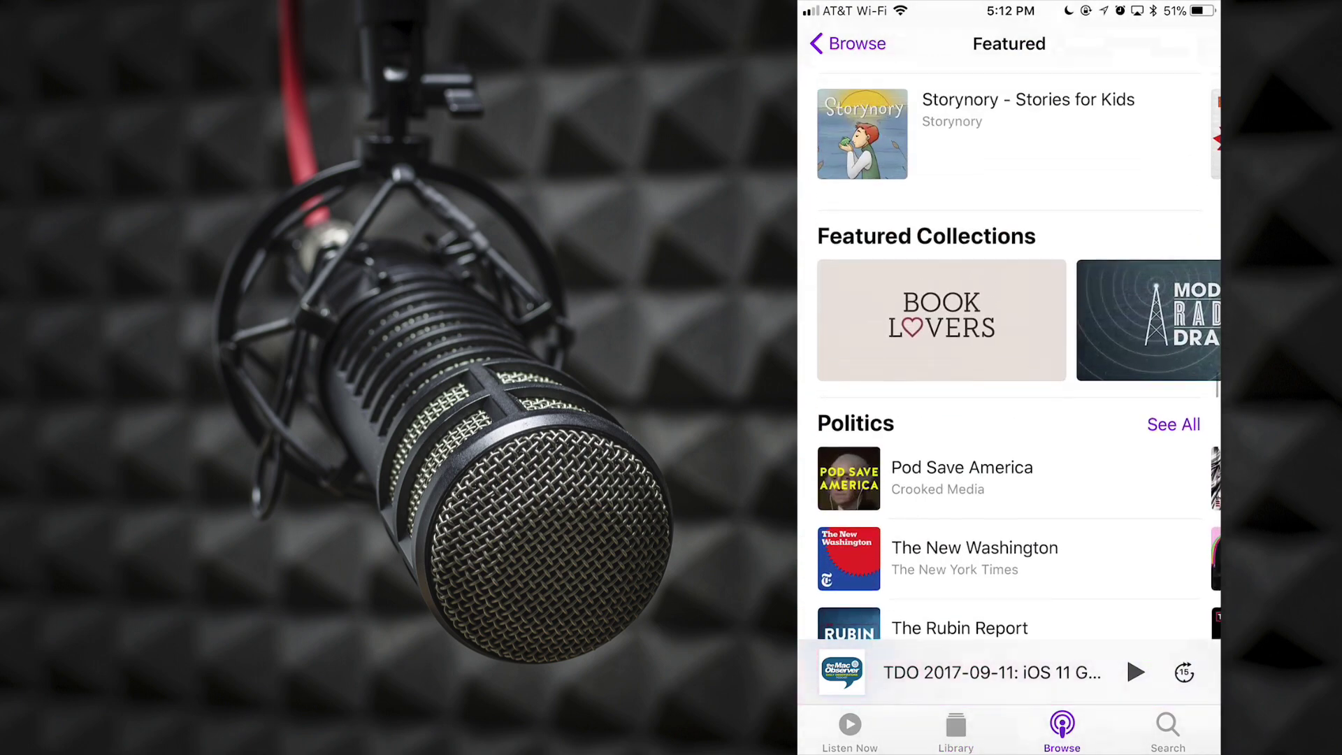
{"action": "left_click", "coordinate": [848, 44]}
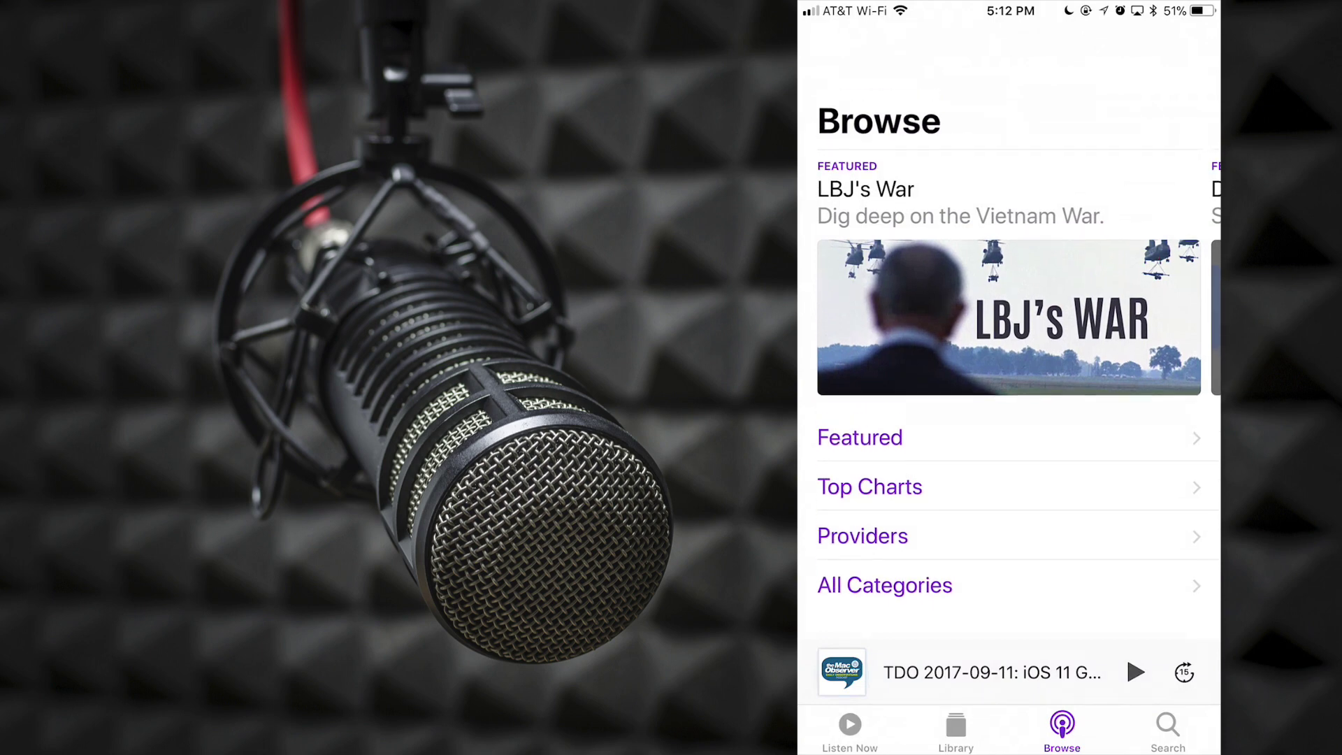
{"action": "scroll", "coordinate": [1010, 350], "scroll_direction": "down", "scroll_amount": 2}
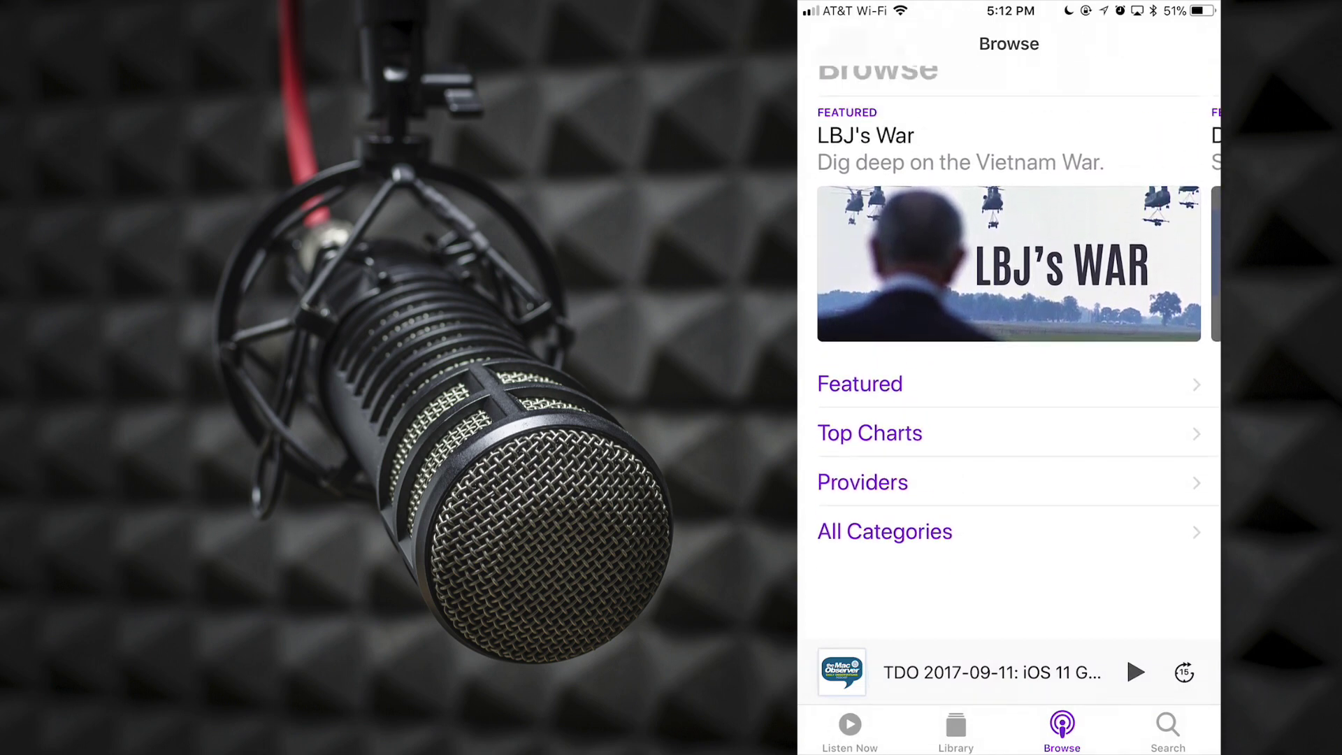
Look through the Featured page's shows, then check the Top Charts rankings.
{"action": "left_click", "coordinate": [860, 407]}
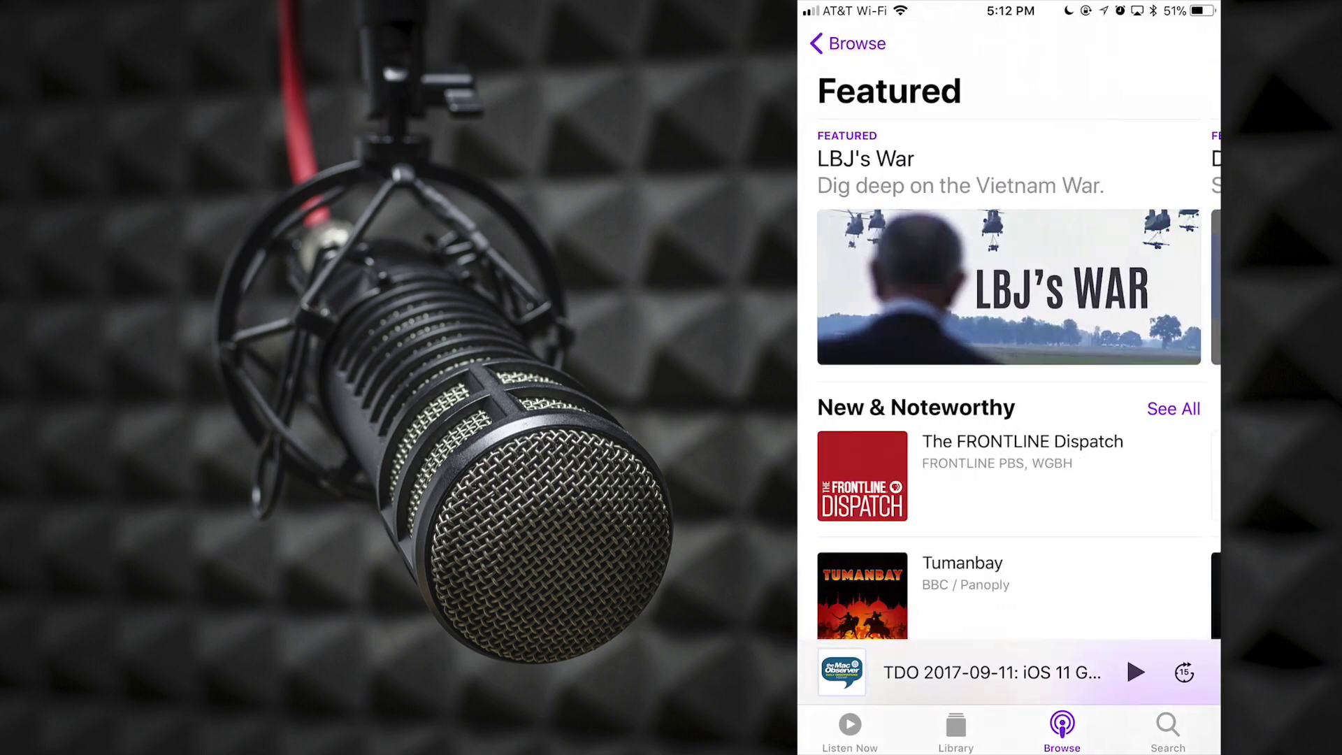
{"action": "left_click_drag", "start_coordinate": [1119, 286], "coordinate": [874, 287]}
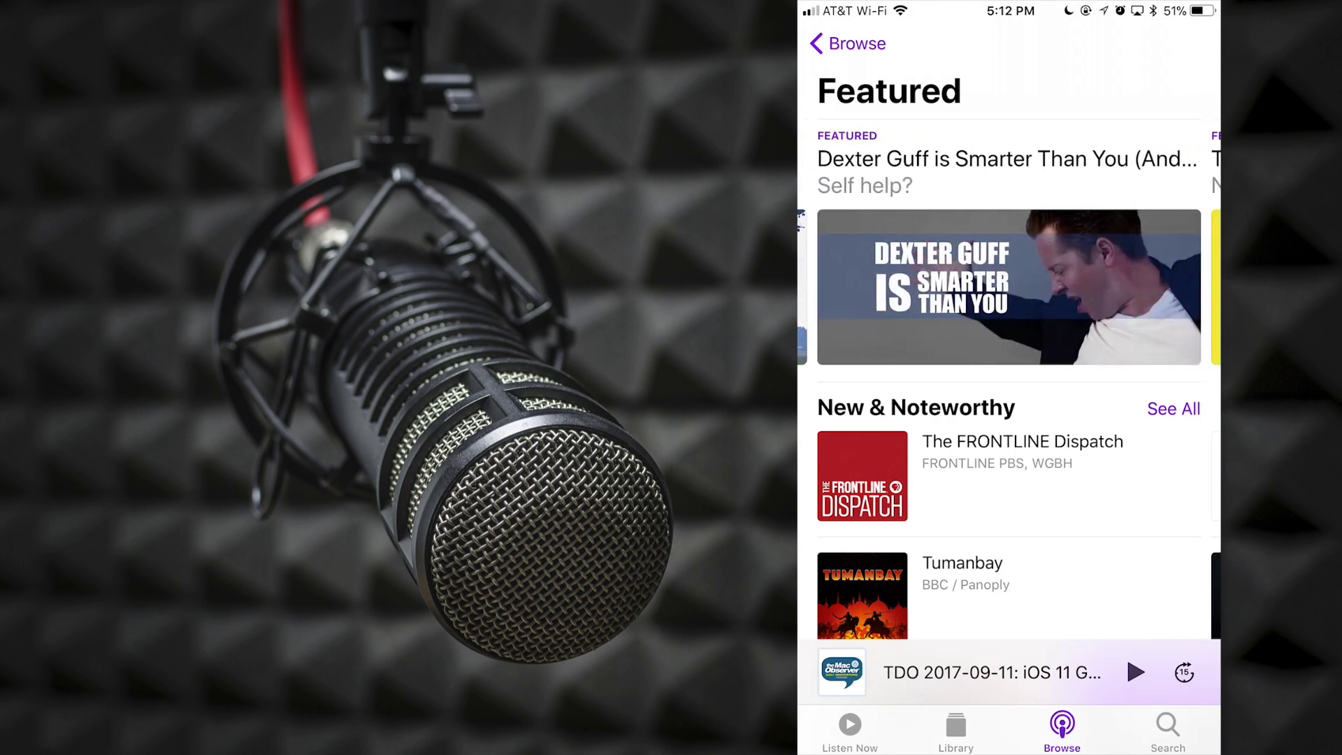
{"action": "left_click", "coordinate": [848, 43]}
{"action": "left_click", "coordinate": [870, 456]}
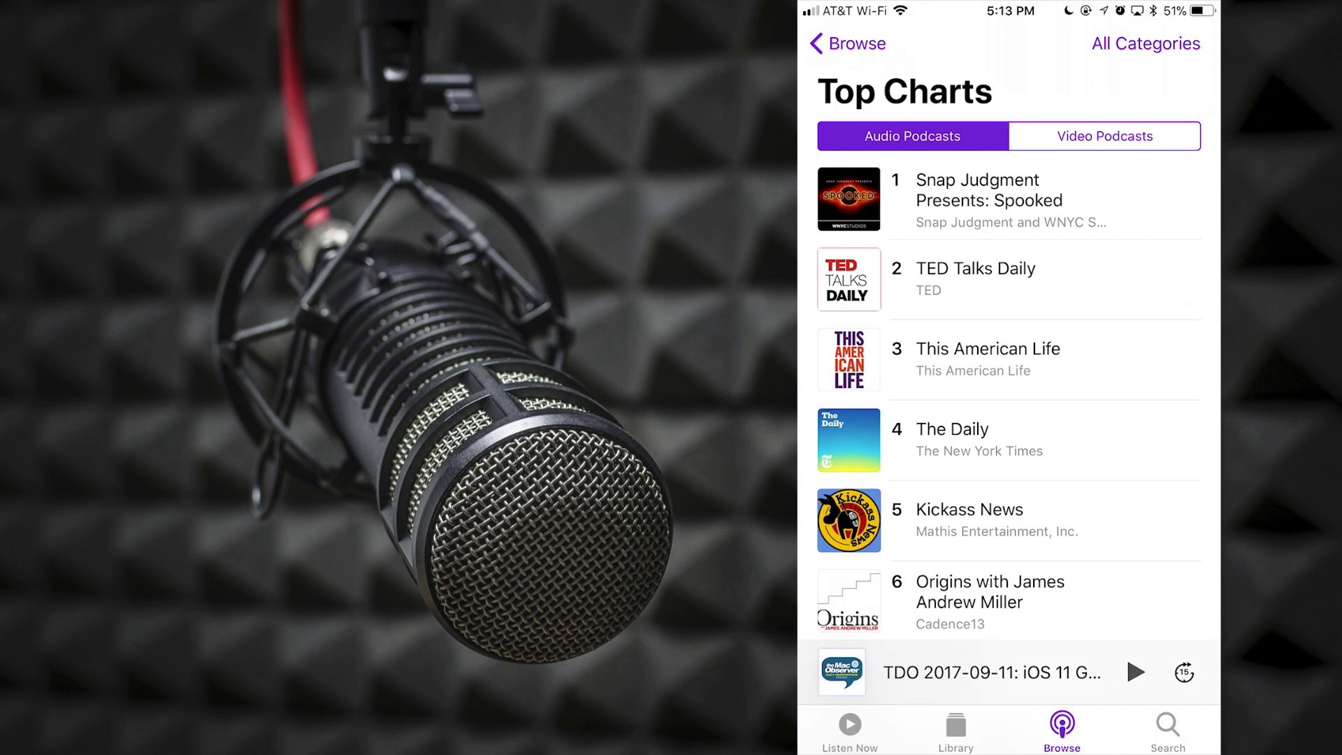
{"action": "left_click", "coordinate": [848, 43]}
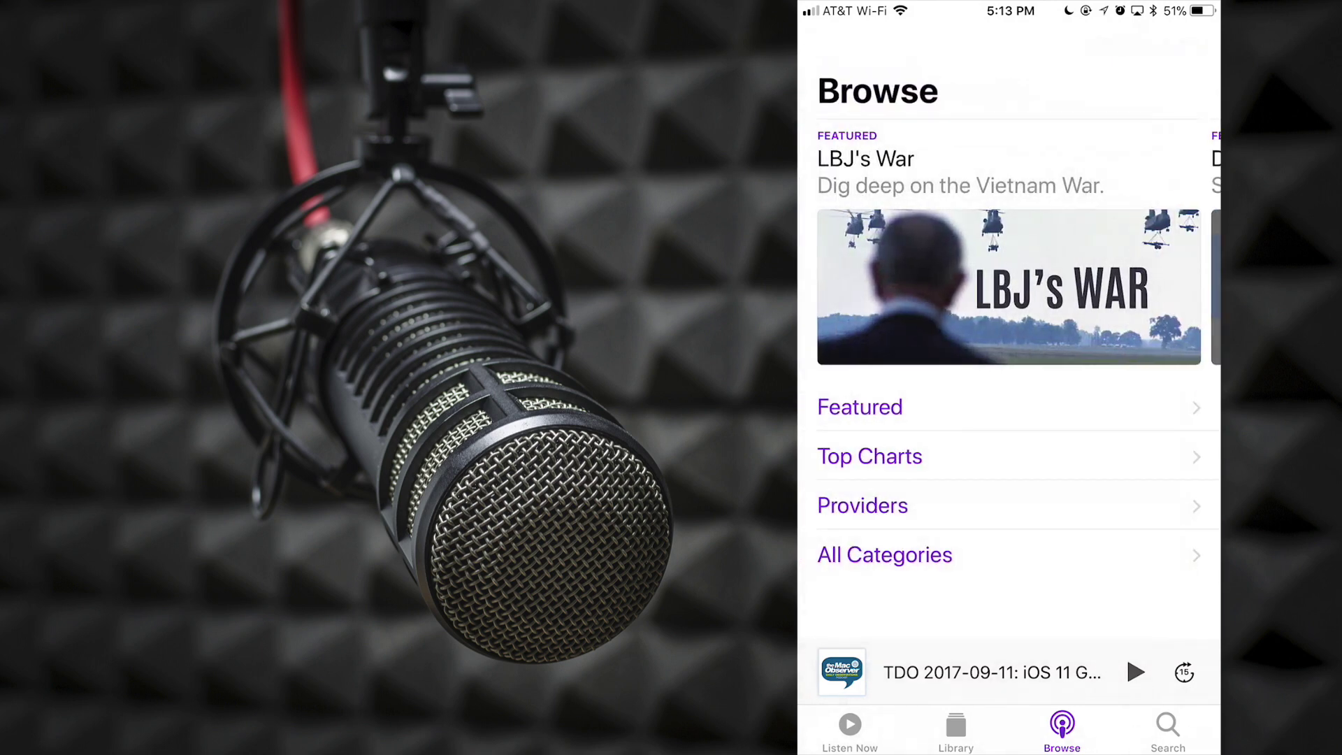
Reopen Featured and scroll down to Featured Providers and This Week on Wondery.
{"action": "left_click", "coordinate": [860, 407]}
{"action": "scroll", "coordinate": [1009, 350], "scroll_direction": "down", "scroll_amount": 5}
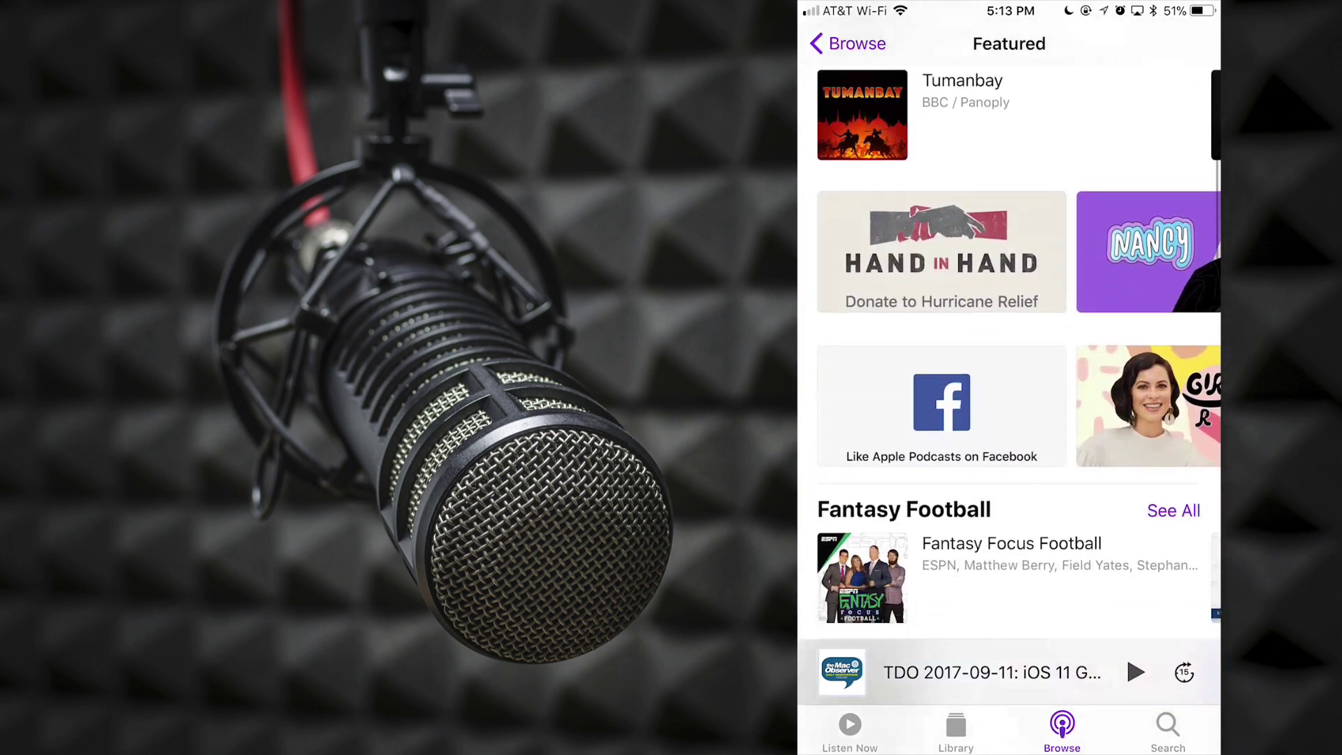
{"action": "scroll", "coordinate": [1009, 405], "scroll_direction": "down", "scroll_amount": 3}
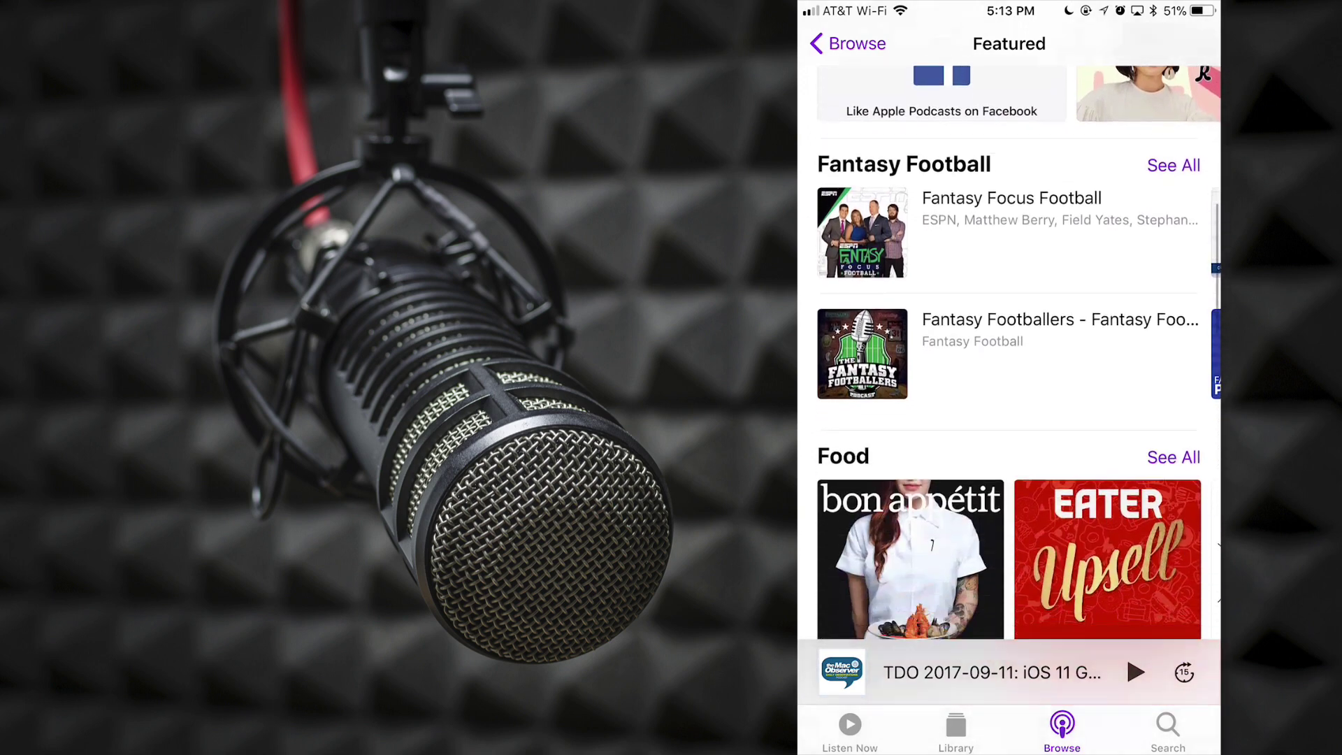
{"action": "scroll", "coordinate": [1009, 385], "scroll_direction": "down", "scroll_amount": 3}
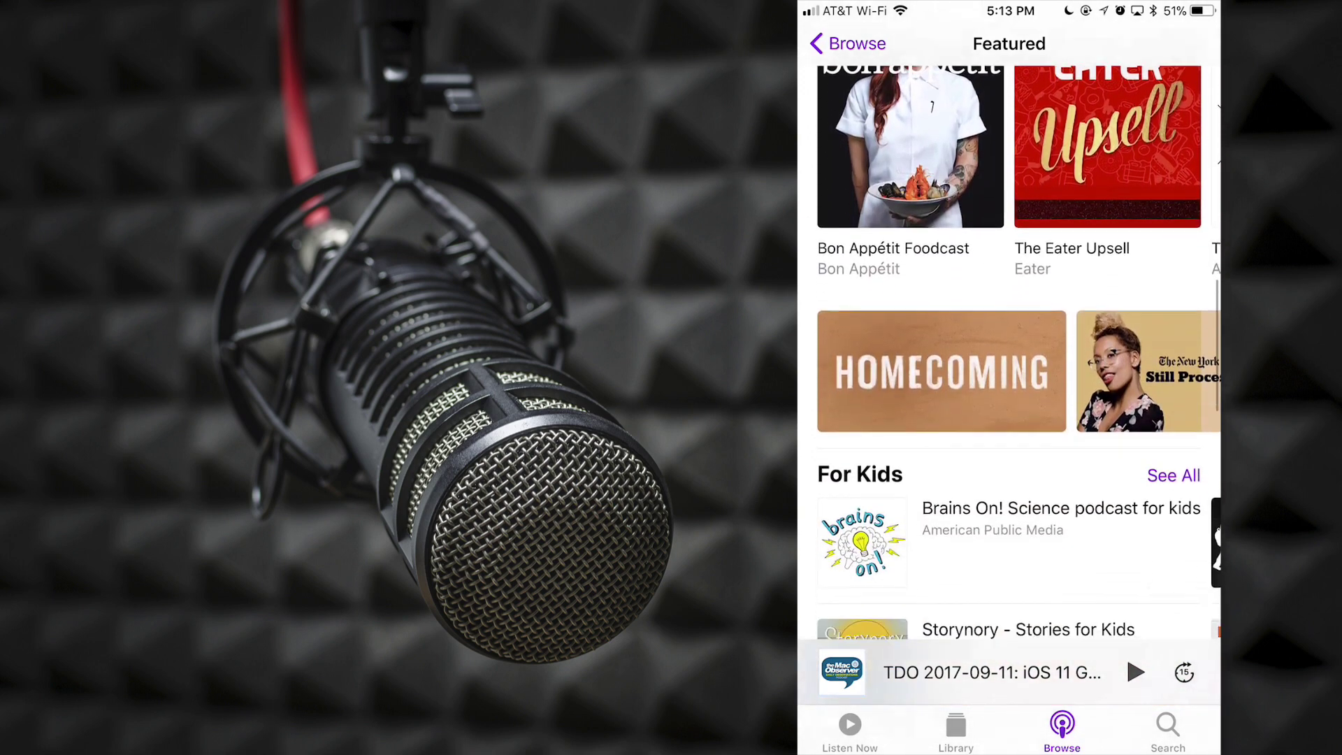
{"action": "scroll", "coordinate": [1010, 385], "scroll_direction": "down", "scroll_amount": 6}
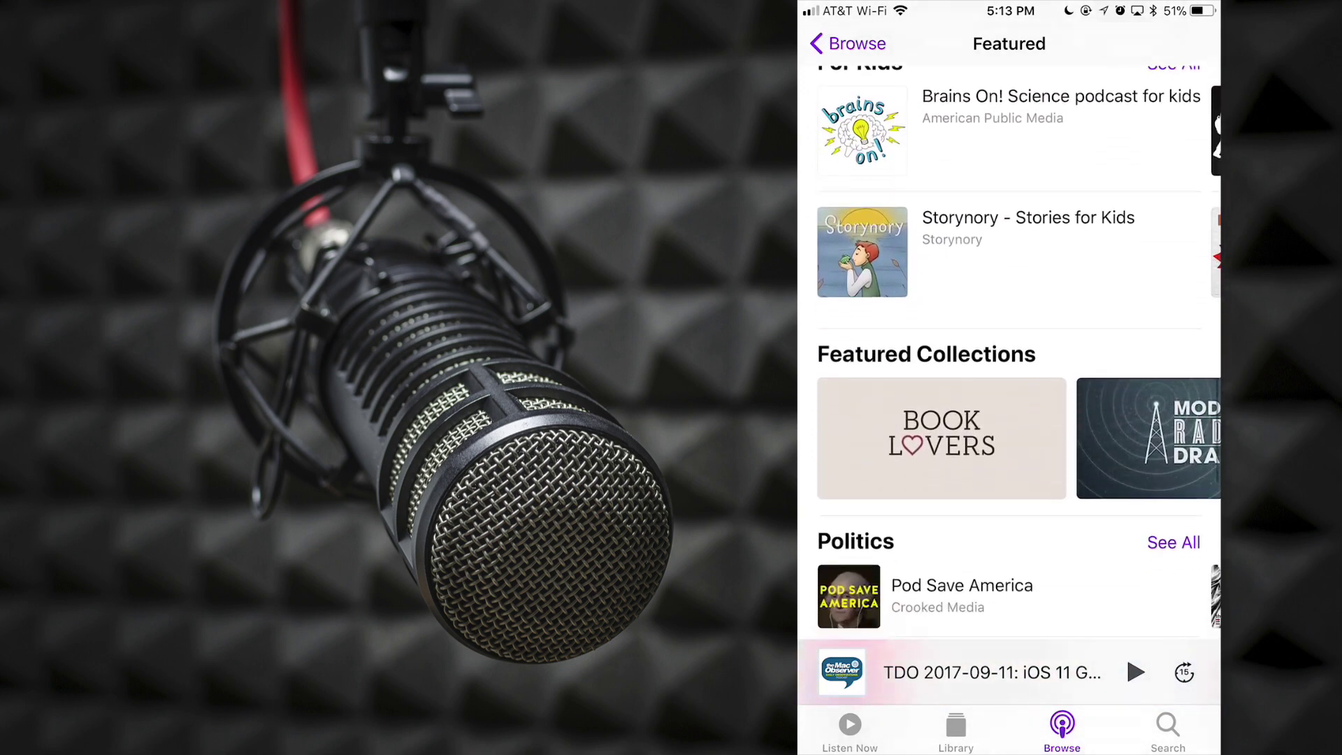
{"action": "scroll", "coordinate": [1010, 385], "scroll_direction": "down", "scroll_amount": 4}
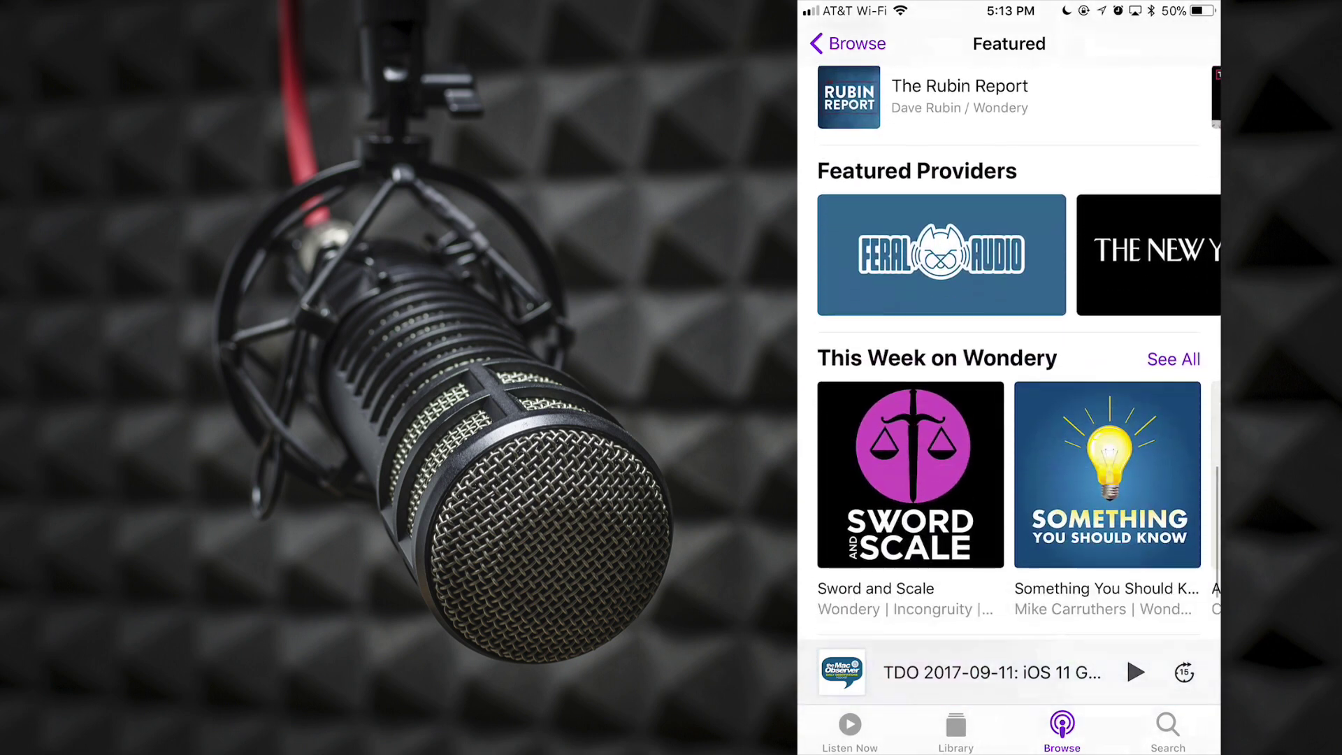